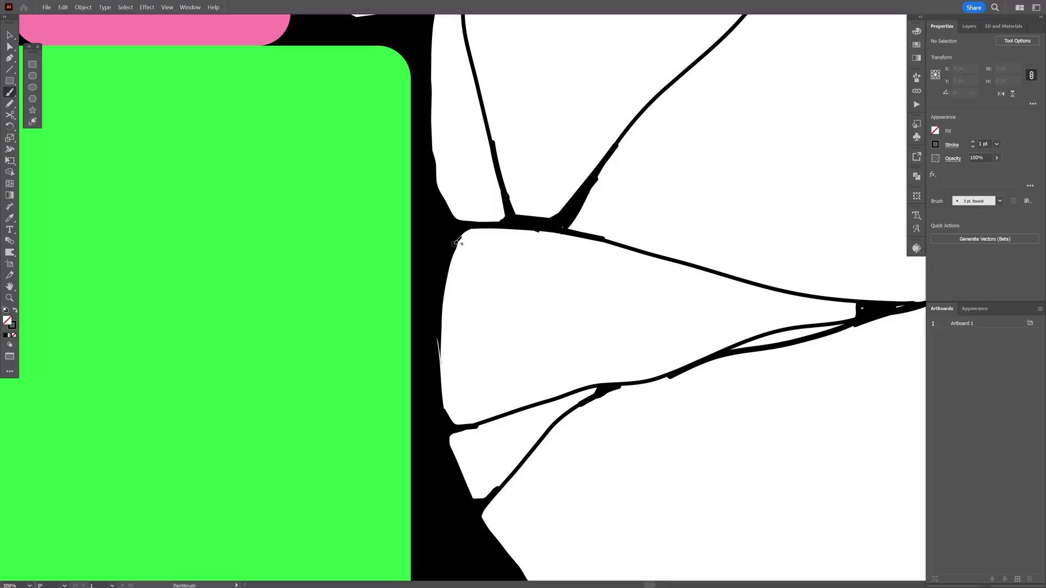
# - Thicken the crack lines and fill their junctions around the green-and-pink bottle sketch with black Paintbrush strokes
pyautogui.scroll(-2, 567, 303)
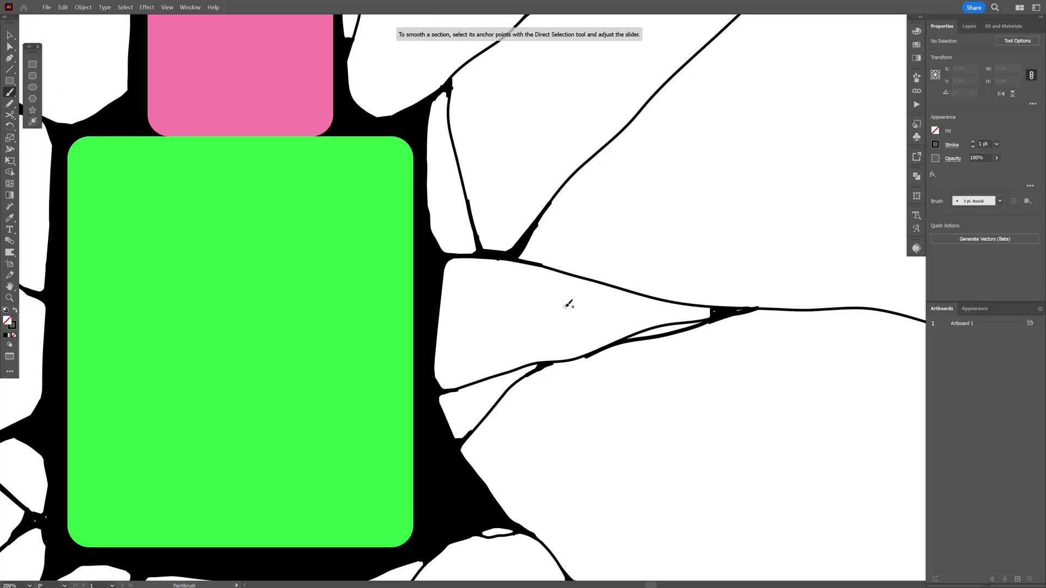
pyautogui.moveTo(625, 316); pyautogui.dragTo(511, 329)
pyautogui.scroll(-1, 511, 329)
pyautogui.moveTo(584, 303); pyautogui.dragTo(618, 314)
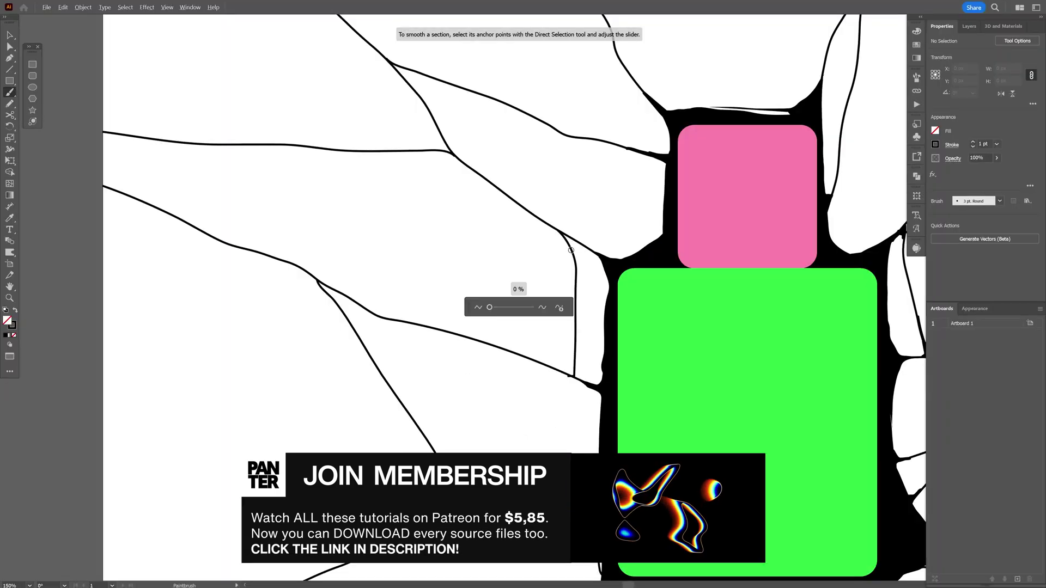
pyautogui.moveTo(565, 365); pyautogui.dragTo(566, 407)
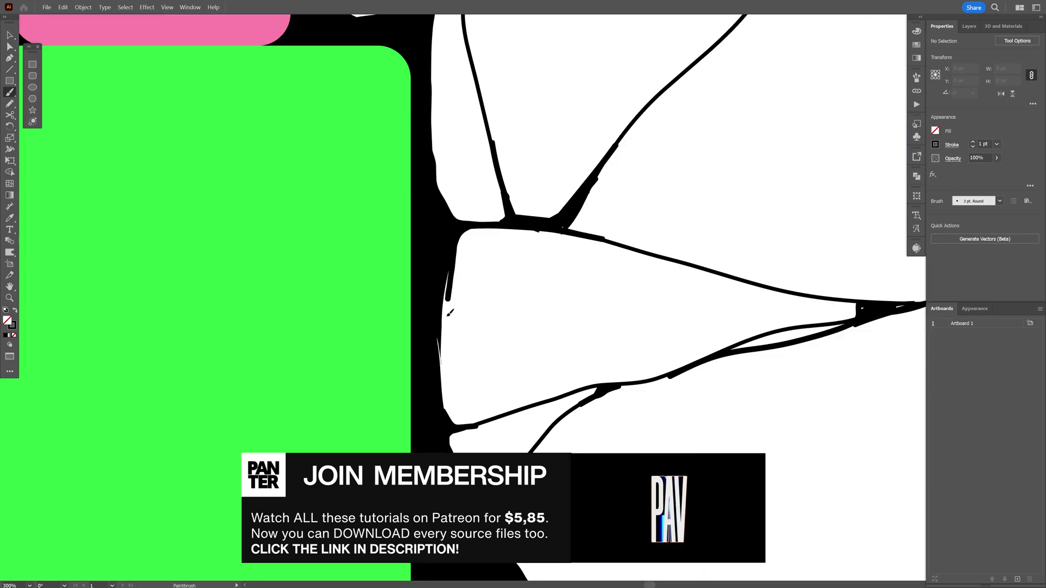
pyautogui.moveTo(449, 312); pyautogui.dragTo(446, 330)
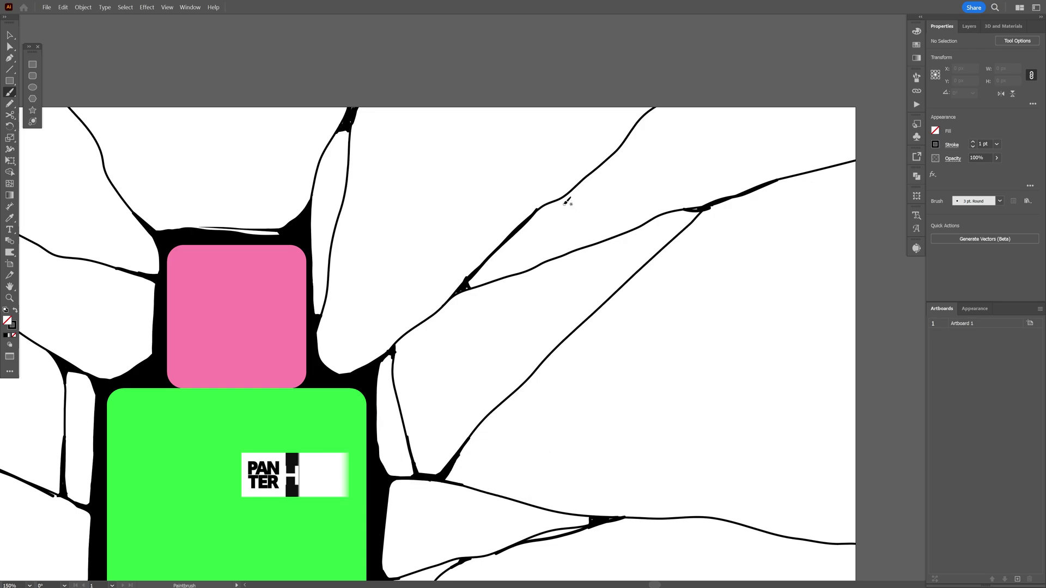
pyautogui.moveTo(564, 209); pyautogui.dragTo(730, 86)
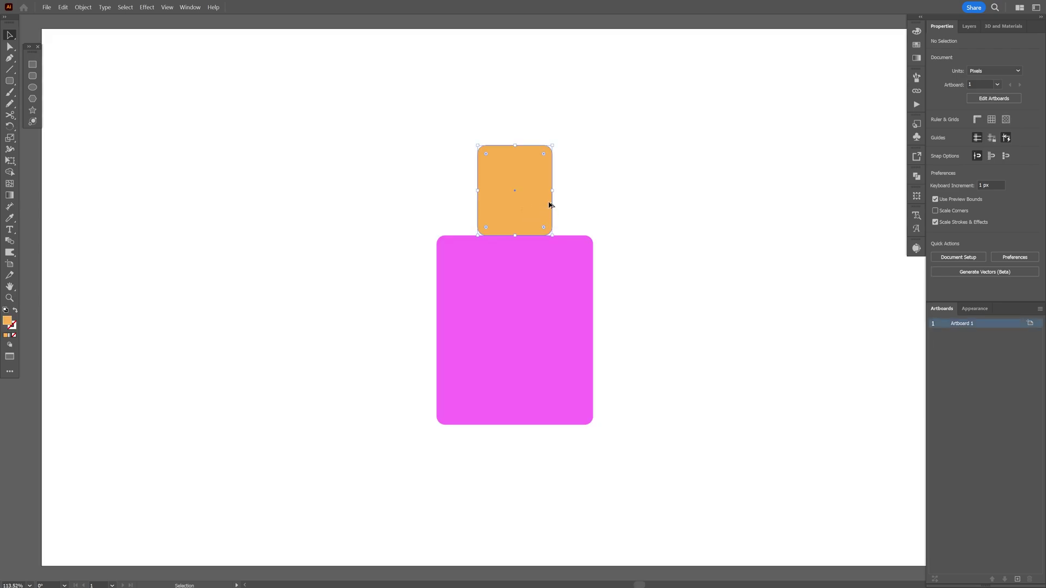
# - Widen the orange cap rectangle slightly above the magenta bottle body
pyautogui.click(550, 197)
pyautogui.moveTo(556, 191); pyautogui.dragTo(557, 191)
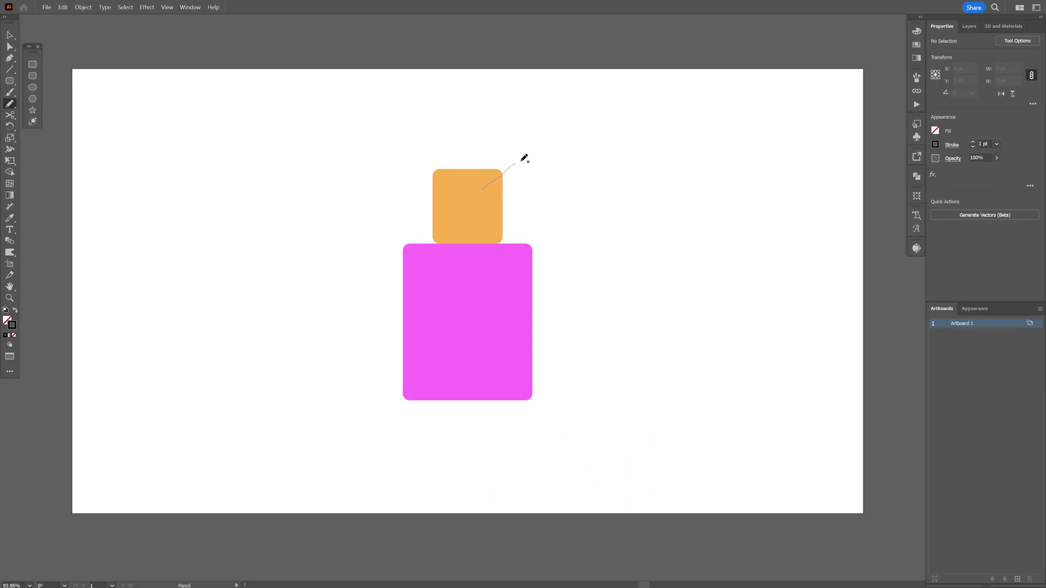
# - Draw irregular Pencil crack lines from the cap and the bottle's right side and bottom corner out past the artboard edges
pyautogui.moveTo(520, 161); pyautogui.dragTo(682, 57)
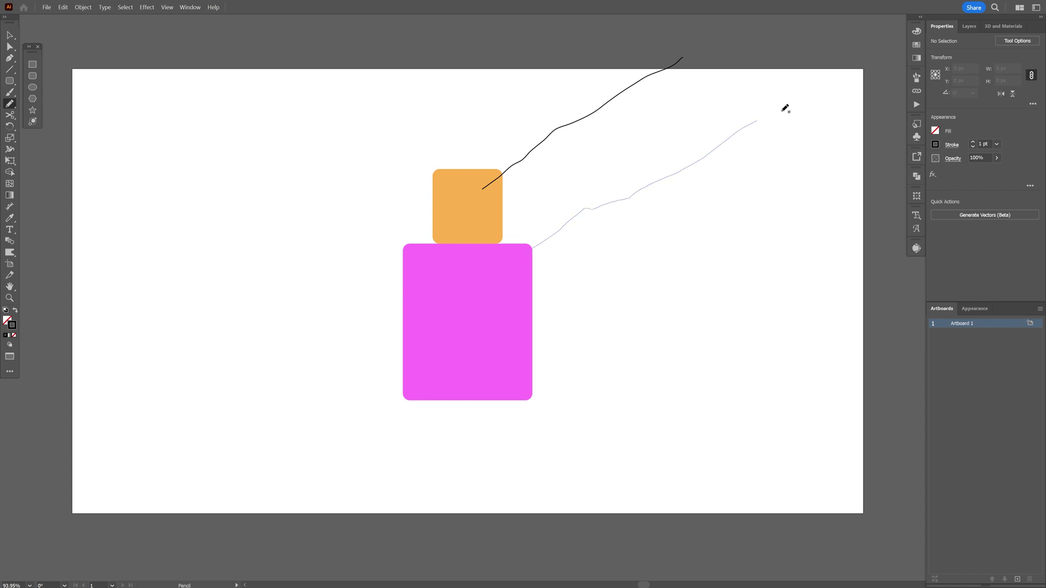
pyautogui.moveTo(784, 109); pyautogui.dragTo(891, 55)
pyautogui.moveTo(894, 199); pyautogui.dragTo(535, 317)
pyautogui.moveTo(890, 449); pyautogui.dragTo(530, 363)
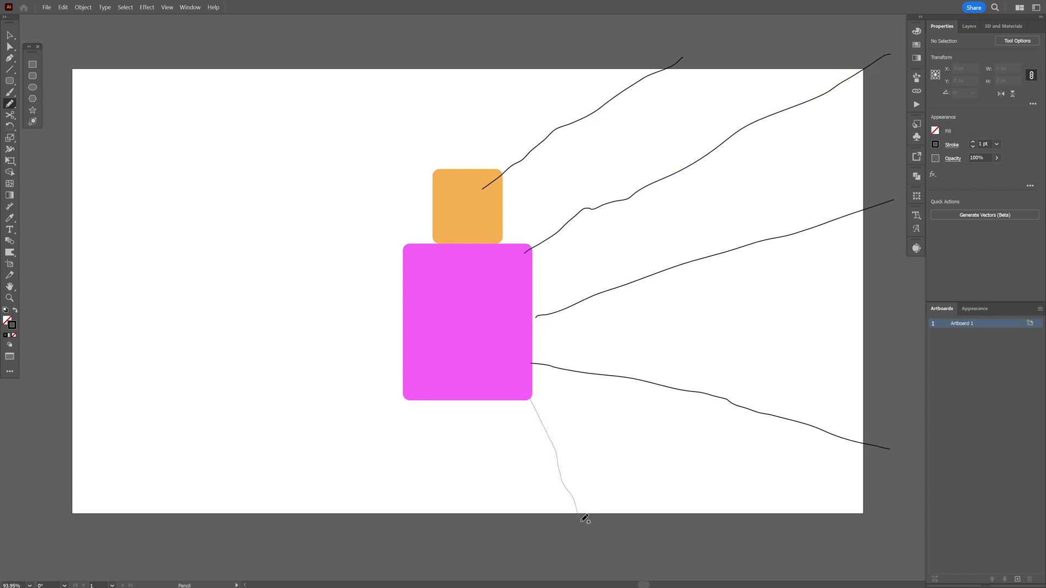
pyautogui.moveTo(581, 520); pyautogui.dragTo(580, 521)
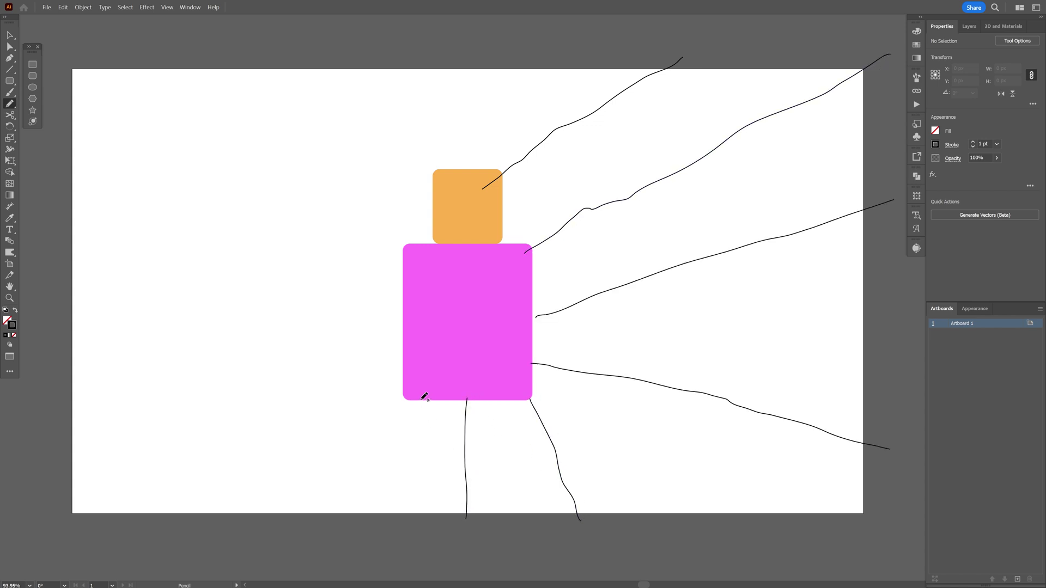
# - Draw matching freehand crack lines from the bottle's lower-left corner, left side and cap out past the artboard edges
pyautogui.moveTo(287, 500); pyautogui.dragTo(267, 515)
pyautogui.moveTo(376, 356); pyautogui.dragTo(44, 467)
pyautogui.hotkey('ctrl', 'z')
pyautogui.moveTo(418, 325); pyautogui.dragTo(396, 327)
pyautogui.moveTo(129, 399); pyautogui.dragTo(51, 419)
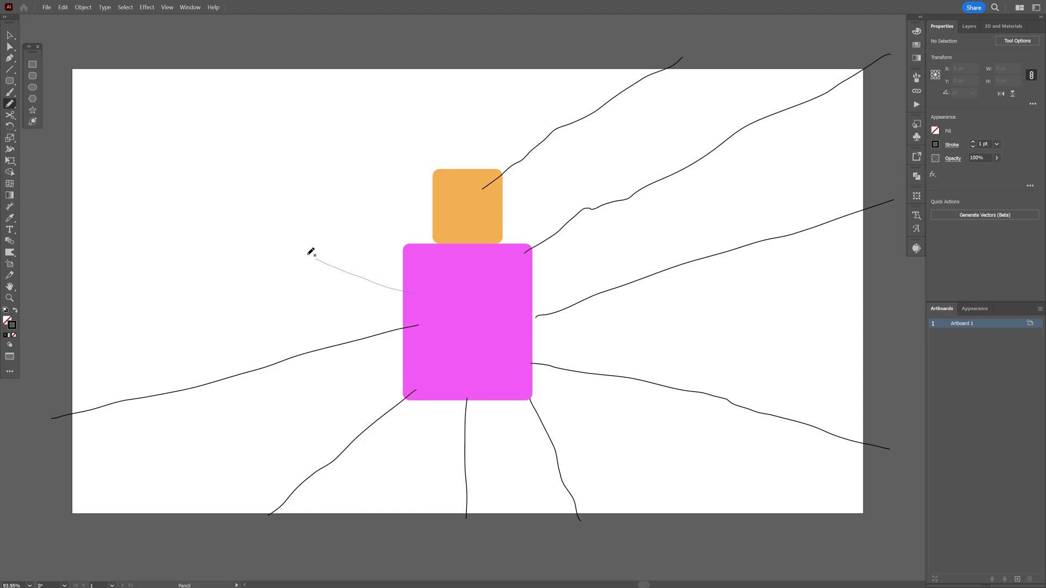
pyautogui.moveTo(311, 252); pyautogui.dragTo(64, 156)
pyautogui.moveTo(229, 58); pyautogui.dragTo(227, 59)
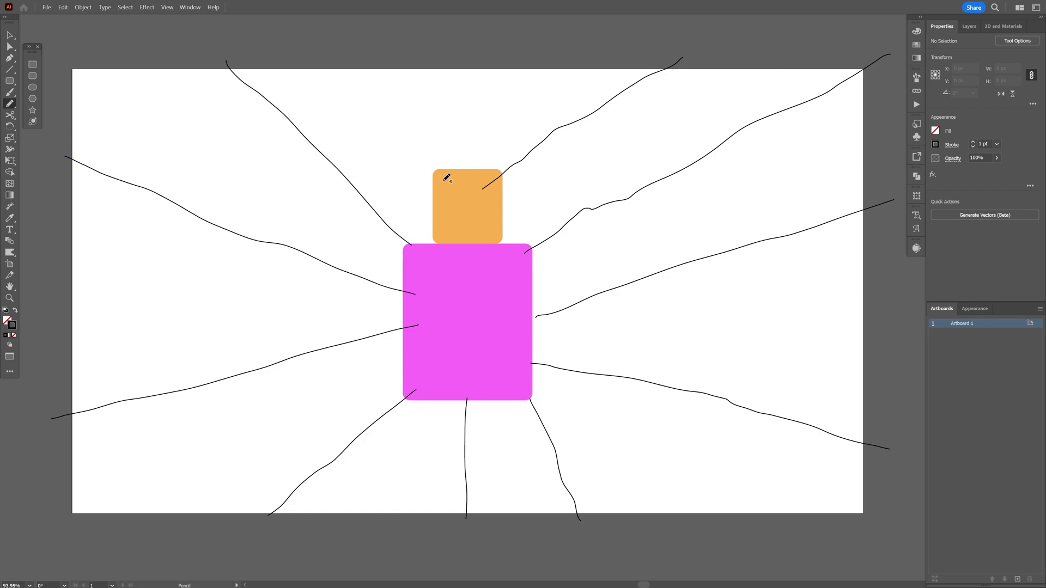
pyautogui.moveTo(388, 46); pyautogui.dragTo(386, 43)
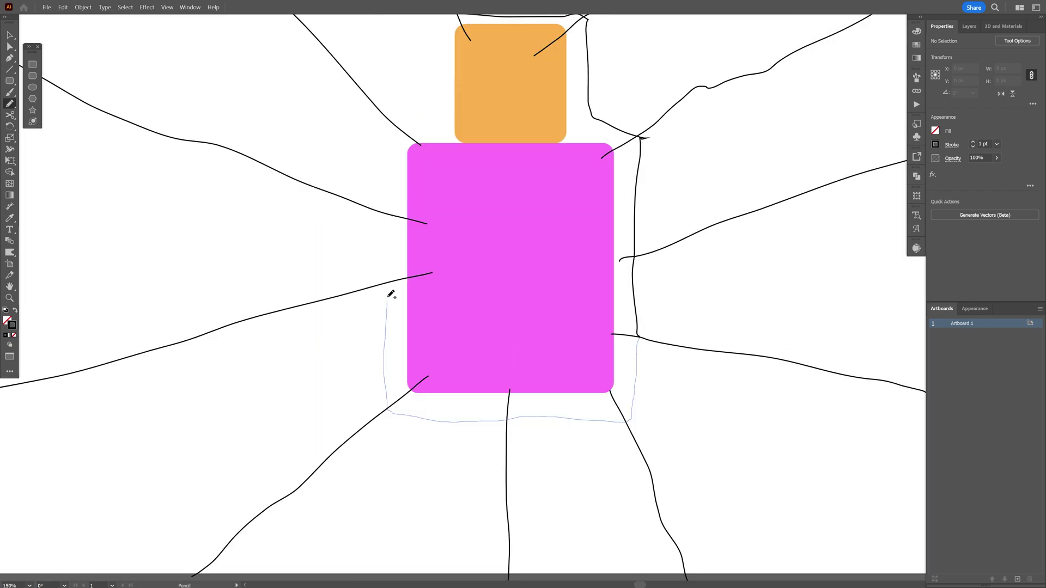
# - Trace a rough freehand outline around the bottle body and cap, leaving a narrow gap between the outline and the shapes
pyautogui.moveTo(387, 292); pyautogui.dragTo(385, 290)
pyautogui.moveTo(385, 290)
pyautogui.mouseDown()
pyautogui.moveTo(383, 398)
pyautogui.moveTo(386, 341)
pyautogui.mouseUp()
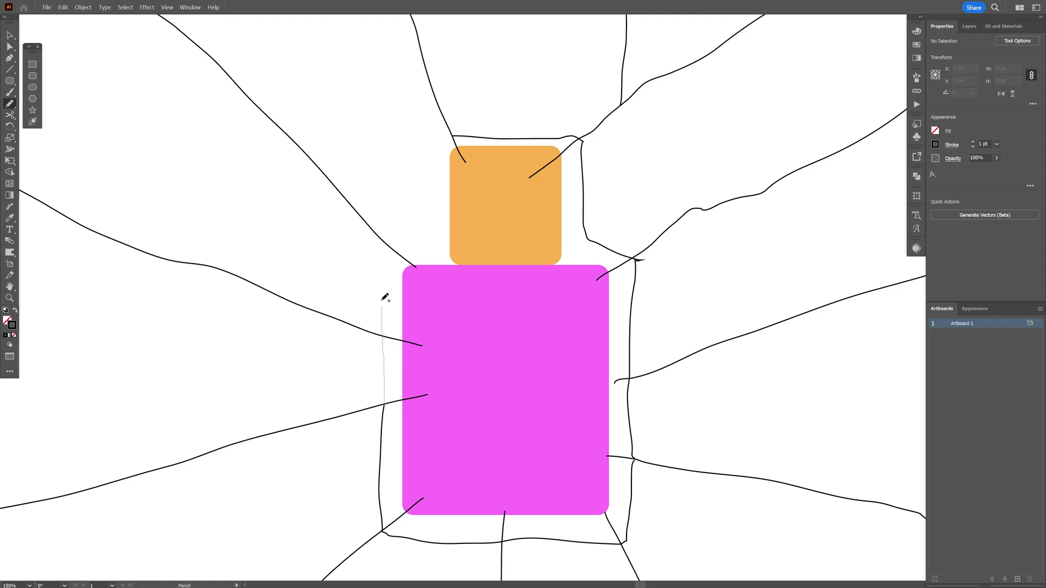
pyautogui.moveTo(382, 236); pyautogui.dragTo(383, 237)
pyautogui.hotkey('ctrl', '=')
pyautogui.moveTo(411, 310)
pyautogui.mouseDown()
pyautogui.moveTo(466, 310)
pyautogui.moveTo(433, 311)
pyautogui.mouseUp()
pyautogui.hotkey('ctrl', 'z')
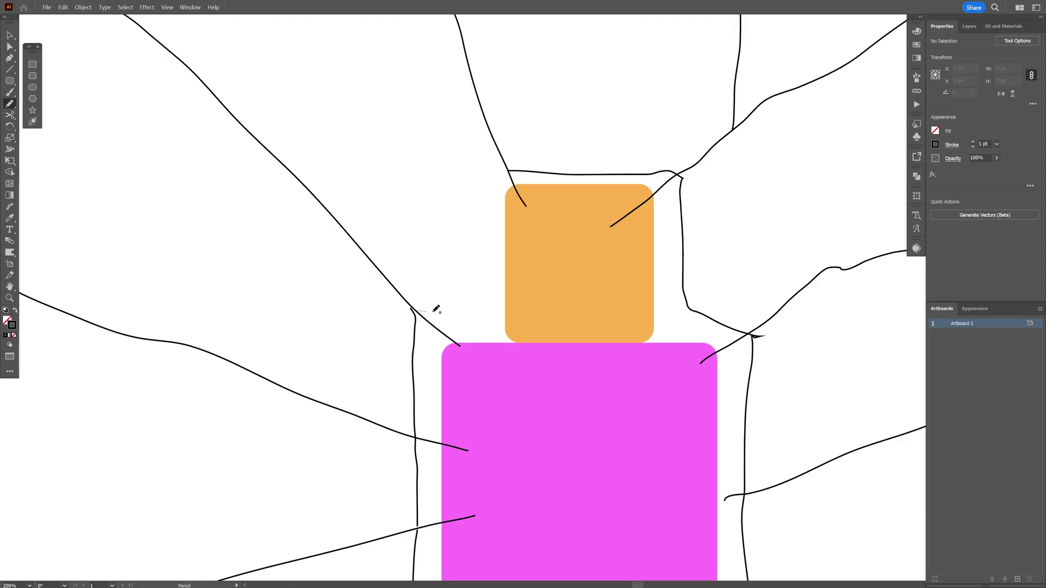
pyautogui.moveTo(493, 137); pyautogui.dragTo(491, 132)
pyautogui.moveTo(556, 140); pyautogui.dragTo(514, 184)
pyautogui.scroll(-2, 514, 185)
pyautogui.moveTo(571, 207); pyautogui.dragTo(497, 215)
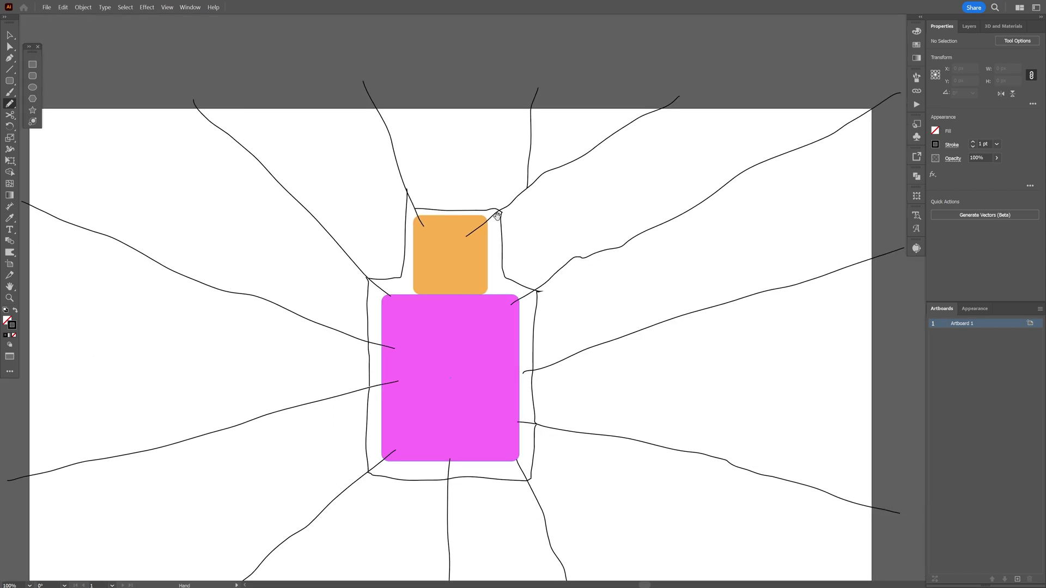
# - Connect the open ends of the bottle outline at the lower-right crack line with the Pen tool
pyautogui.press('v')
pyautogui.scroll(6, 560, 366)
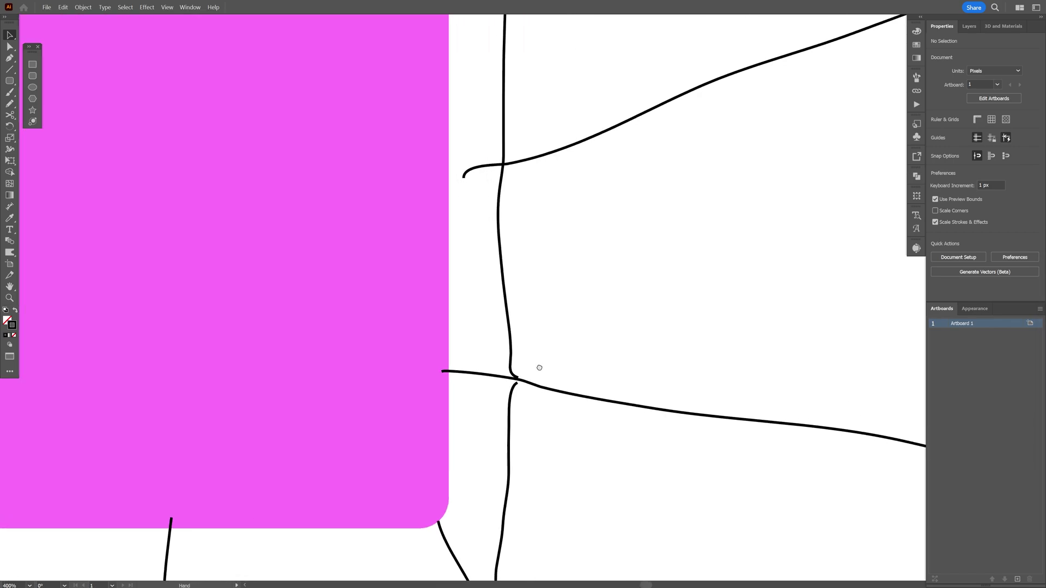
pyautogui.click(534, 383)
pyautogui.scroll(2, 545, 376)
pyautogui.press('p')
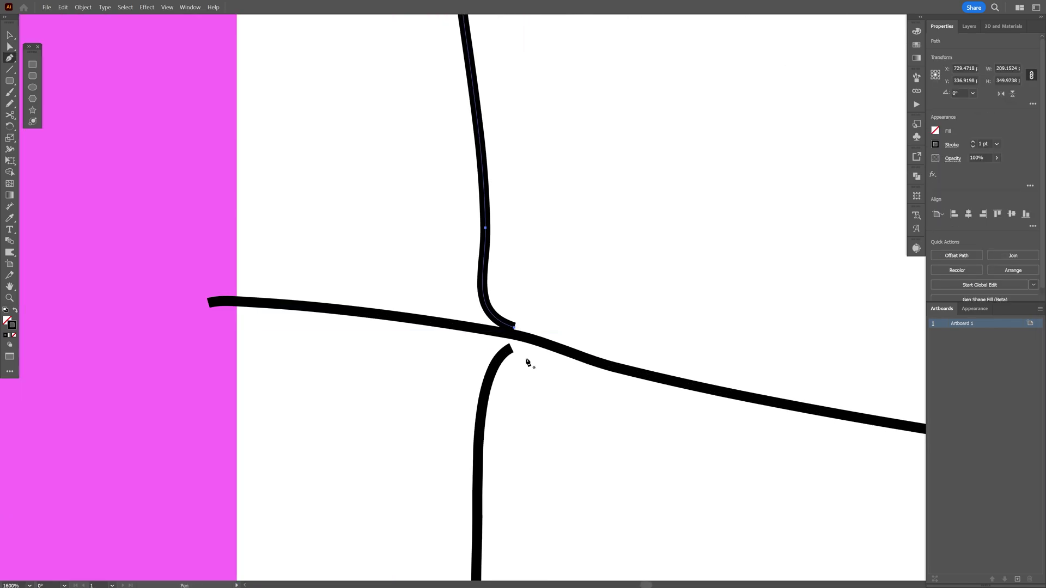
pyautogui.click(516, 328)
pyautogui.click(512, 349)
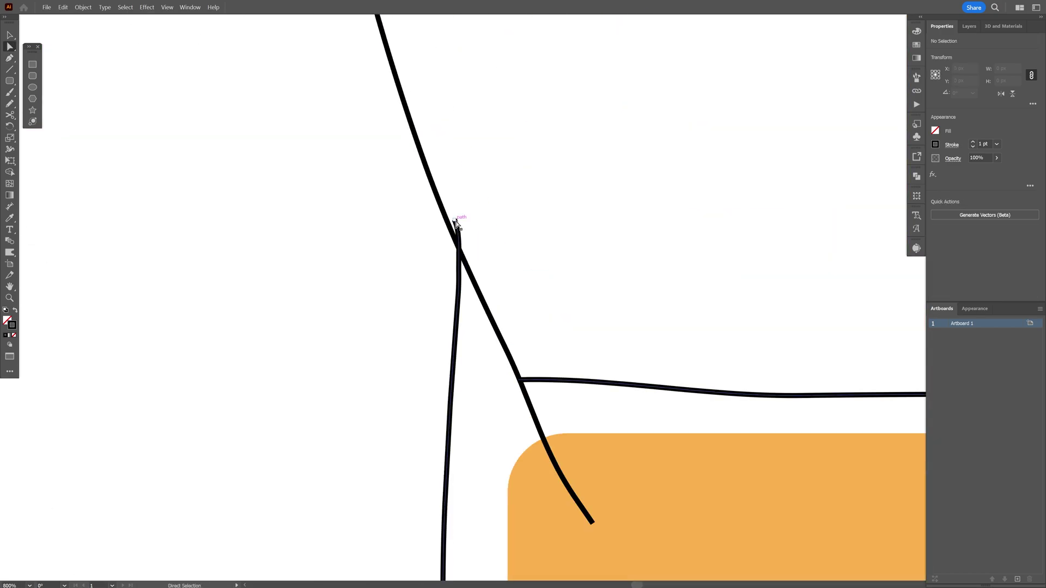
# - Select the rough outline around the bottle and swap its fill and stroke so it is filled solid black
pyautogui.click(456, 224)
pyautogui.press('v')
pyautogui.hotkey('ctrl', '0')
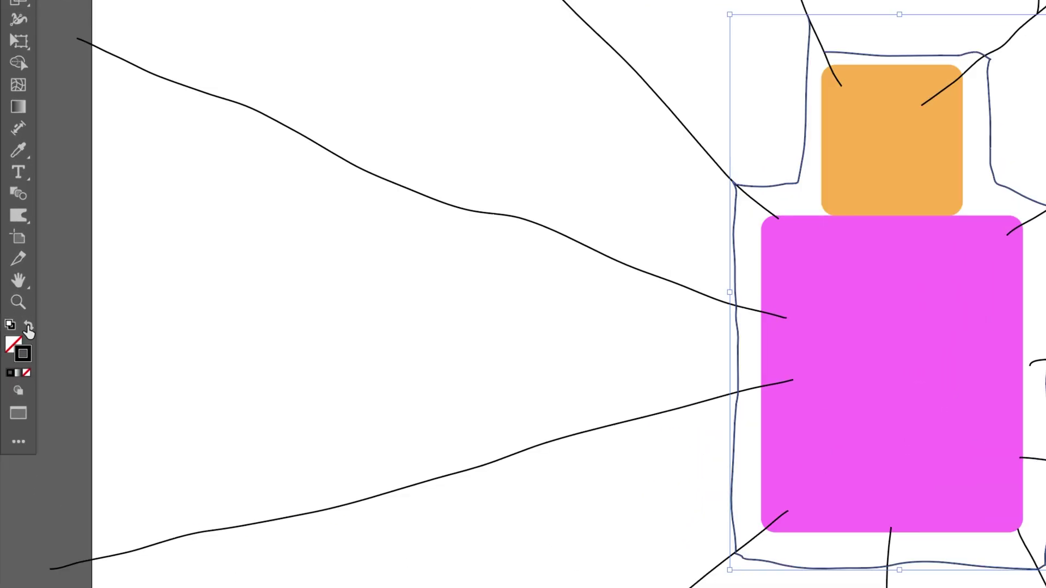
pyautogui.hotkey('shift', 'x')
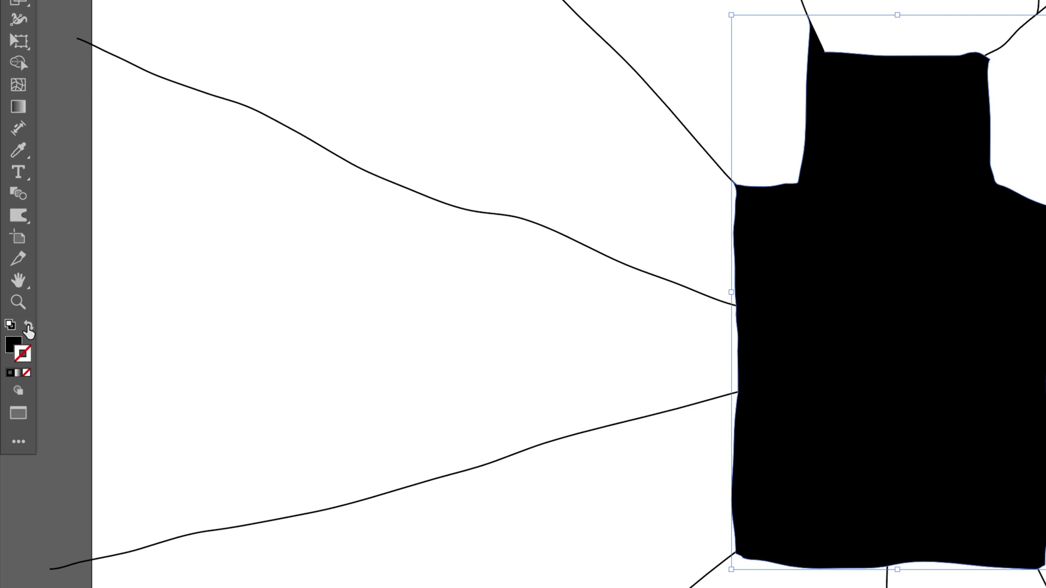
# - Send the black silhouette to the back and bring the bottle shapes to the front
pyautogui.rightClick(768, 243)
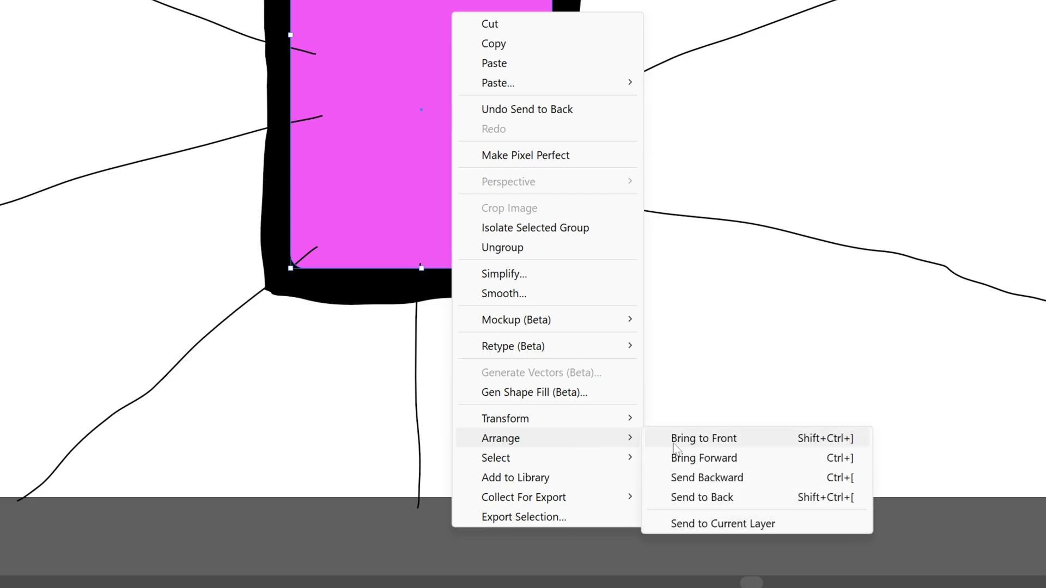
pyautogui.click(704, 439)
pyautogui.click(843, 164)
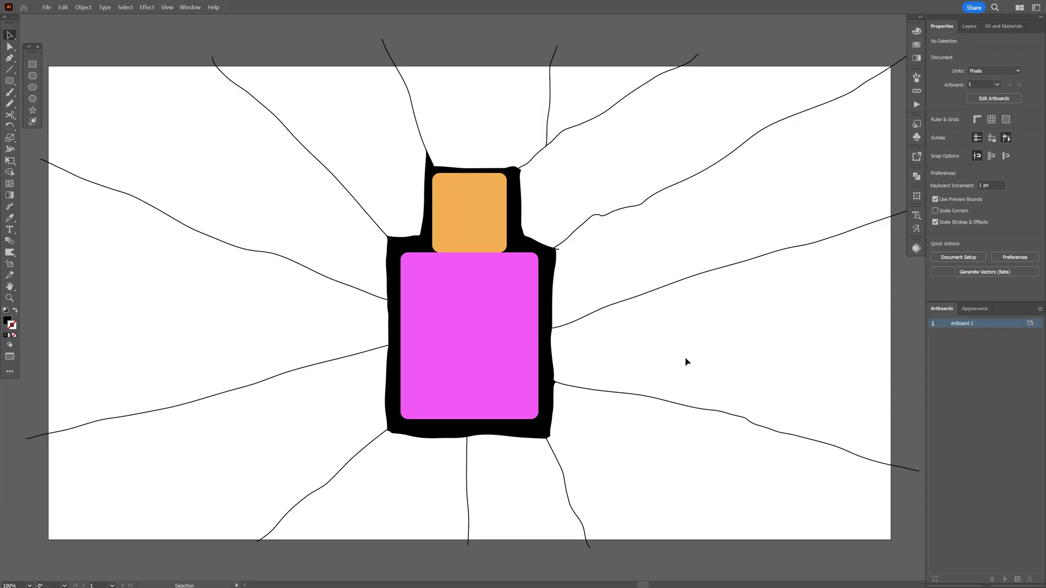
# - Add branching cracks between the main crack lines and thicken their junctions with the Paintbrush
pyautogui.moveTo(677, 337); pyautogui.dragTo(664, 345)
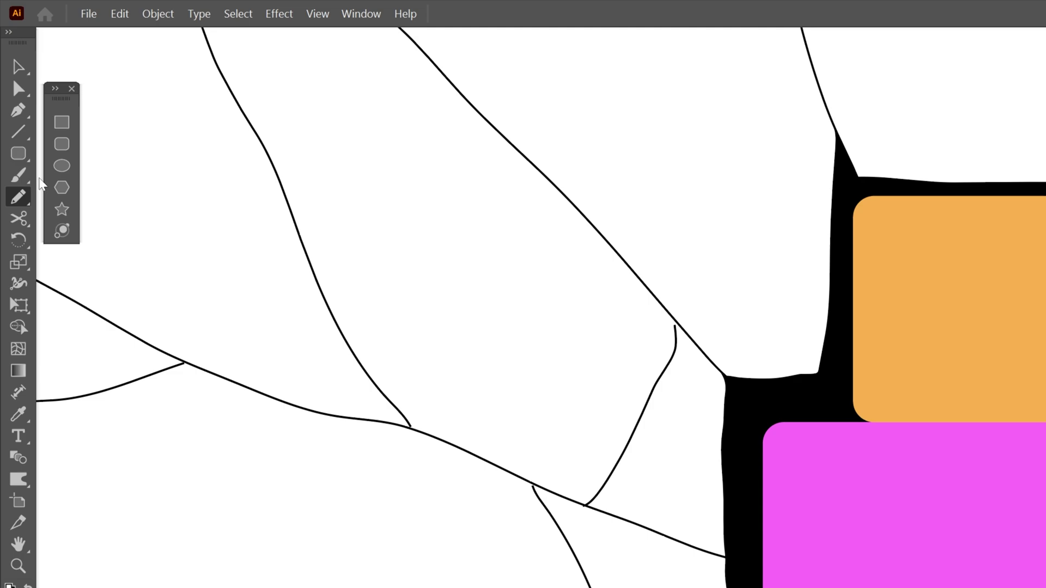
pyautogui.click(10, 92)
pyautogui.scroll(2, 372, 323)
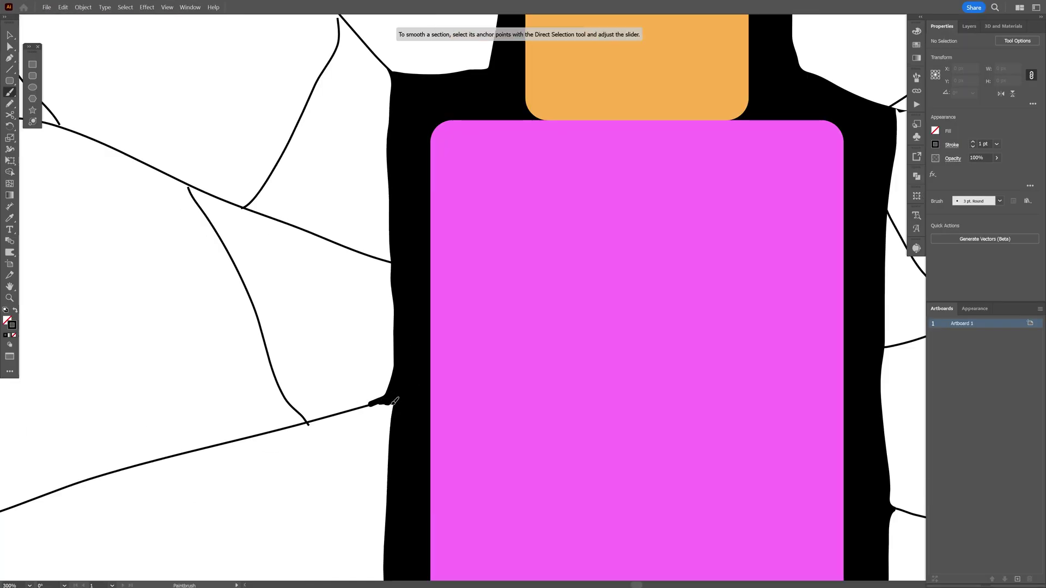
pyautogui.scroll(1, 394, 402)
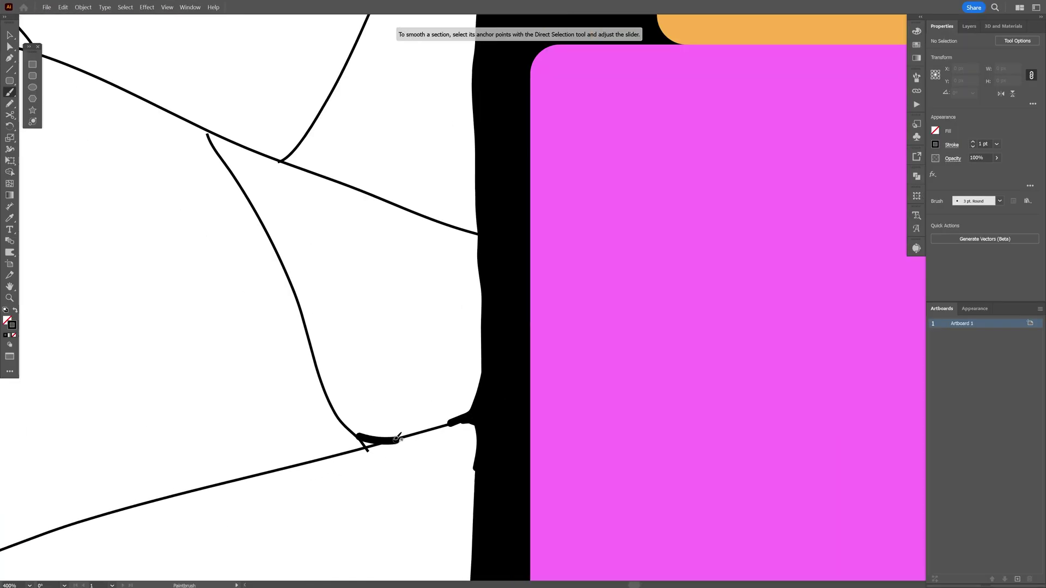
pyautogui.moveTo(352, 451); pyautogui.dragTo(396, 439)
pyautogui.moveTo(307, 256); pyautogui.dragTo(460, 430)
pyautogui.moveTo(386, 317)
pyautogui.mouseDown()
pyautogui.moveTo(386, 349)
pyautogui.moveTo(380, 322)
pyautogui.moveTo(355, 304)
pyautogui.moveTo(390, 317)
pyautogui.moveTo(379, 335)
pyautogui.moveTo(376, 312)
pyautogui.moveTo(454, 319)
pyautogui.mouseUp()
# - Select the crack lines around the bottle together and change their stroke weight
pyautogui.hotkey('ctrl', '0')
pyautogui.press('z')
pyautogui.moveTo(558, 316); pyautogui.dragTo(573, 317)
pyautogui.press('v')
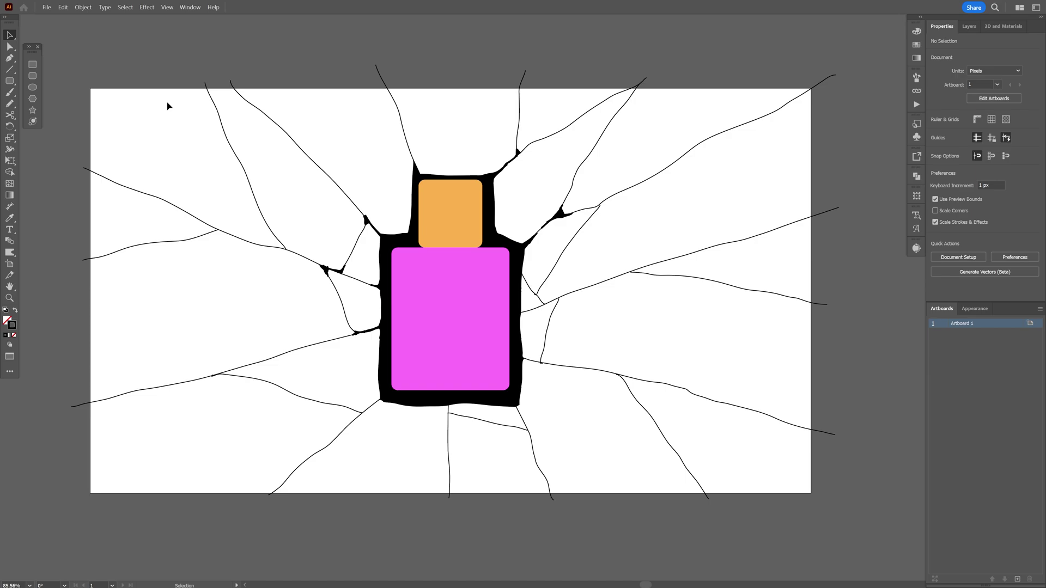
pyautogui.moveTo(832, 111); pyautogui.dragTo(833, 225)
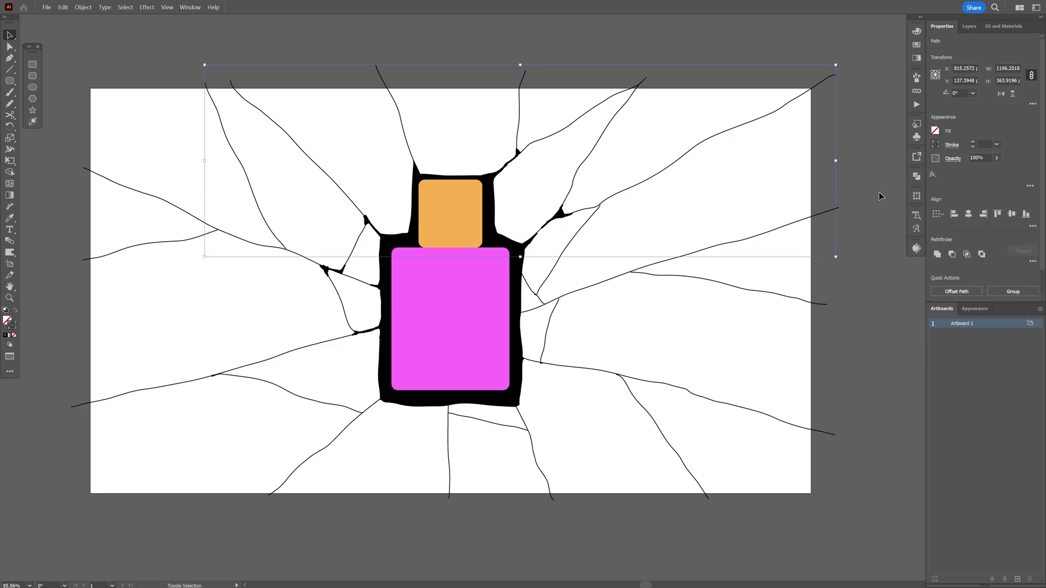
pyautogui.keyDown('shift'); pyautogui.moveTo(265, 411); pyautogui.dragTo(257, 162); pyautogui.keyUp('shift')
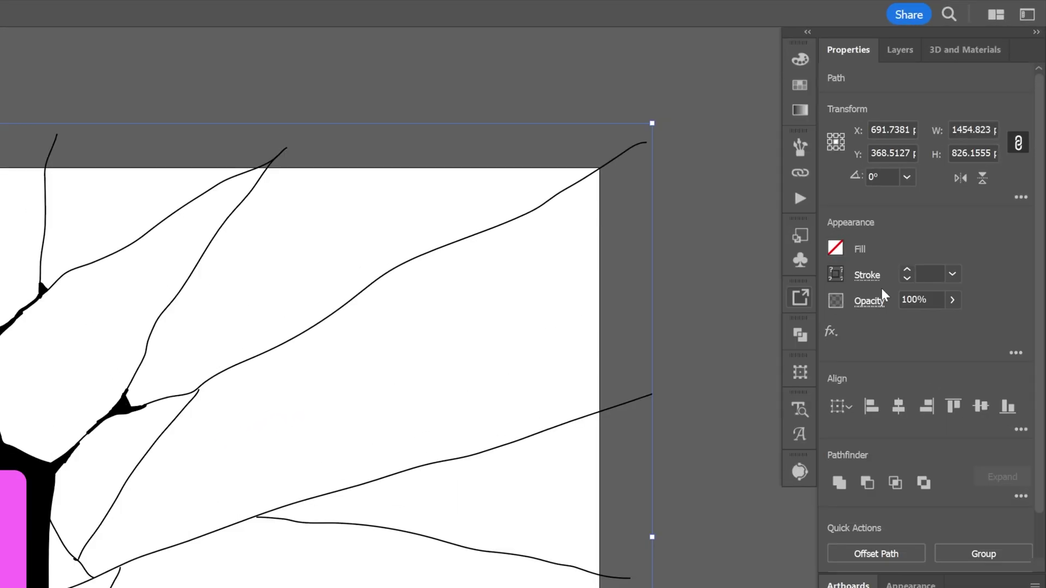
pyautogui.click(996, 143)
pyautogui.click(986, 399)
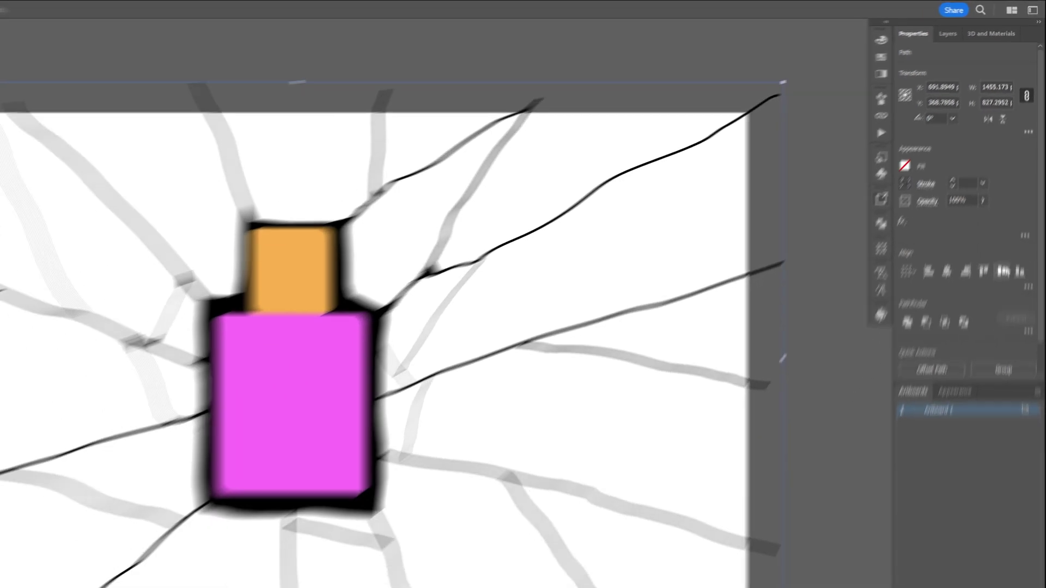
pyautogui.click(300, 226)
pyautogui.moveTo(307, 224); pyautogui.dragTo(311, 238)
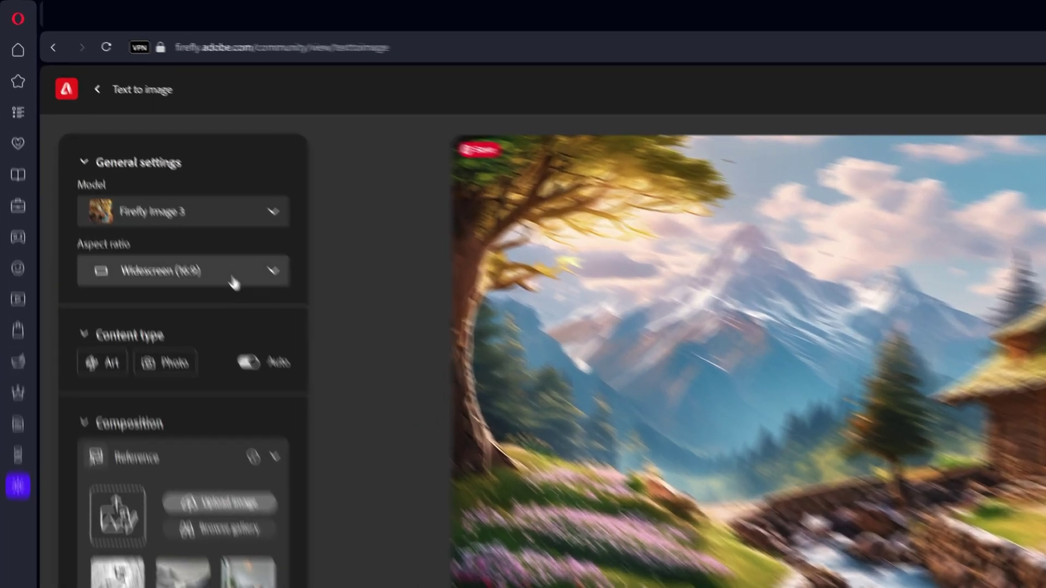
# - In Adobe Firefly's text-to-image generator, set the aspect ratio to Widescreen (16:9) and the content type to Photo
pyautogui.click(147, 163)
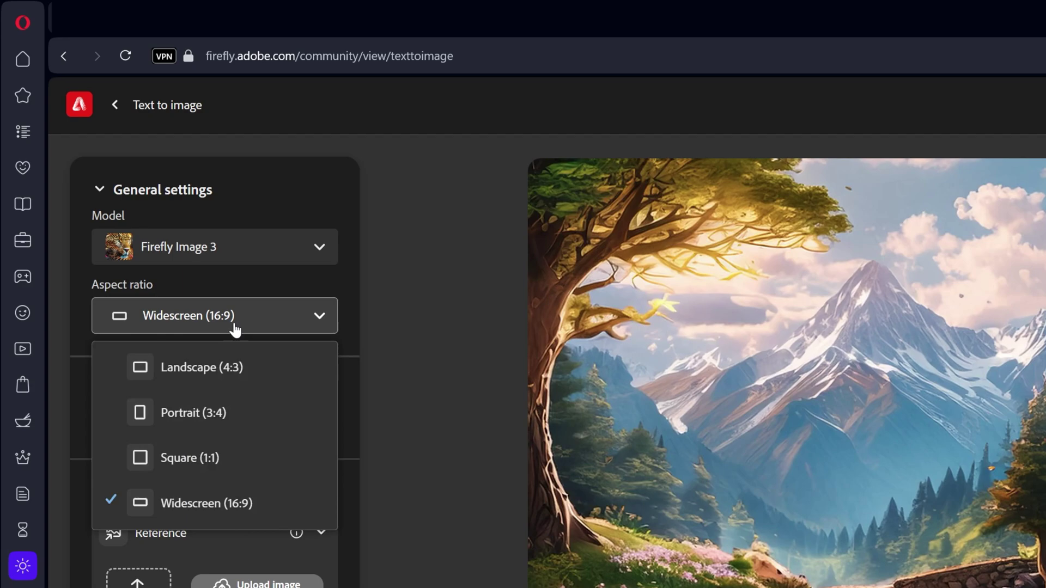
pyautogui.click(200, 503)
pyautogui.click(207, 427)
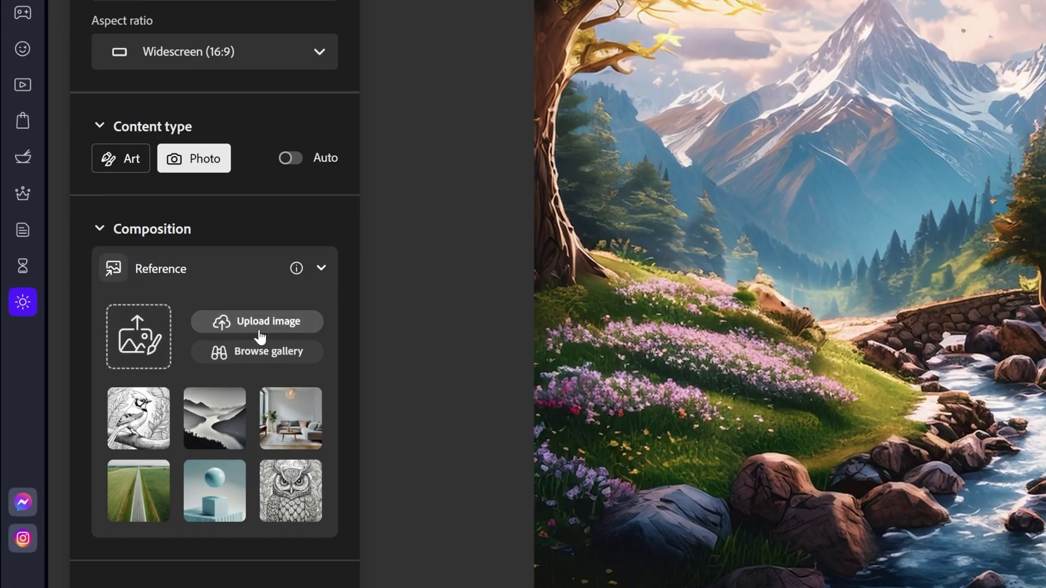
# - Upload the Sketch03-01 image as the composition reference and accept the image usage notice
pyautogui.click(280, 335)
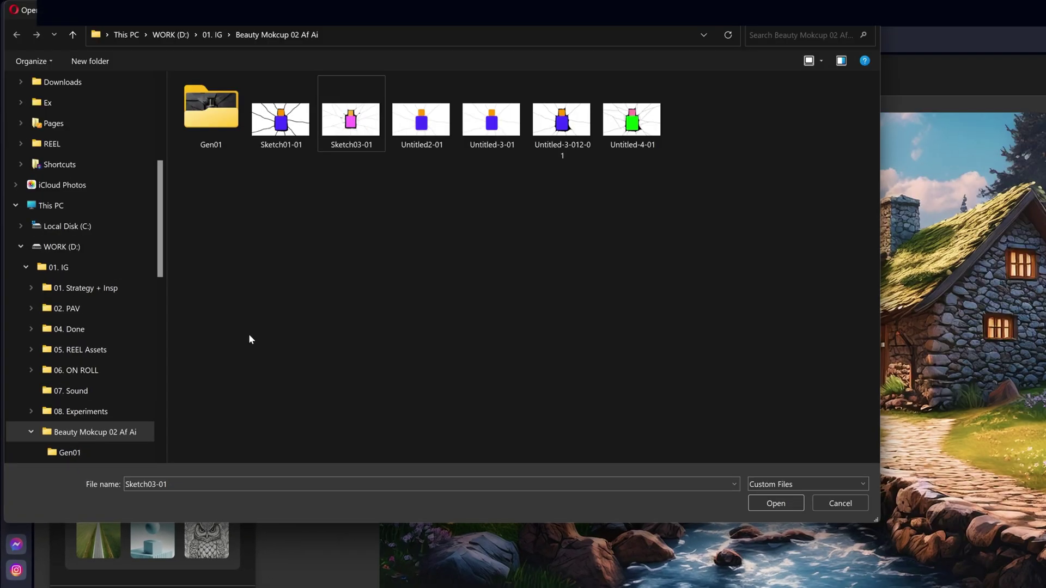
pyautogui.click(365, 131)
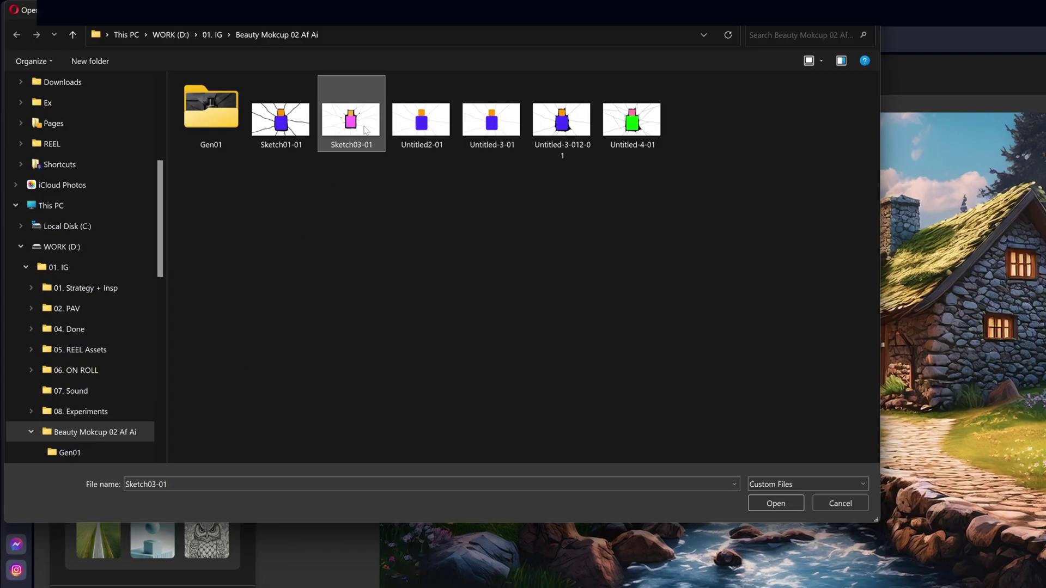
pyautogui.click(784, 506)
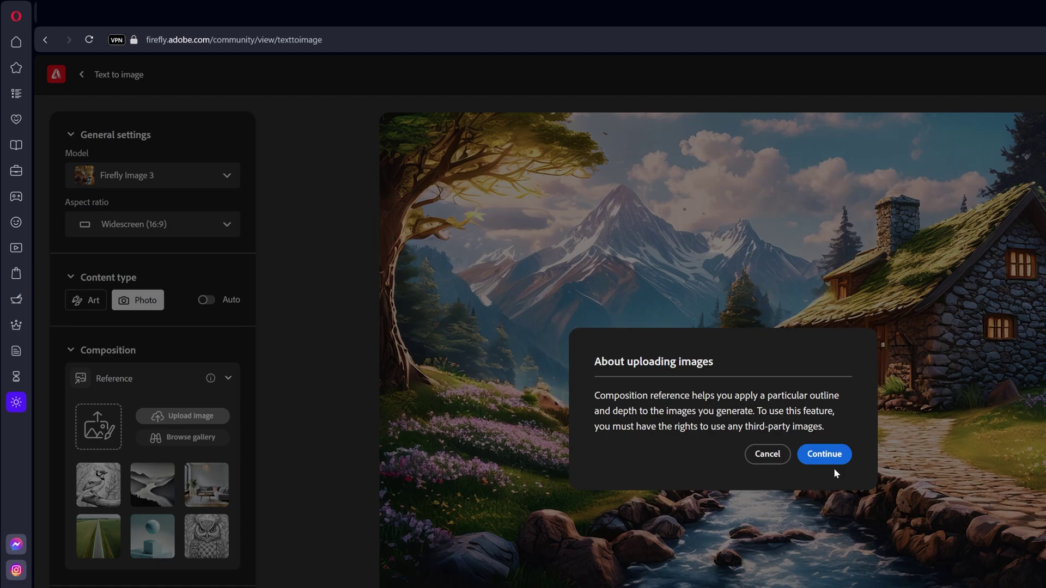
pyautogui.click(830, 457)
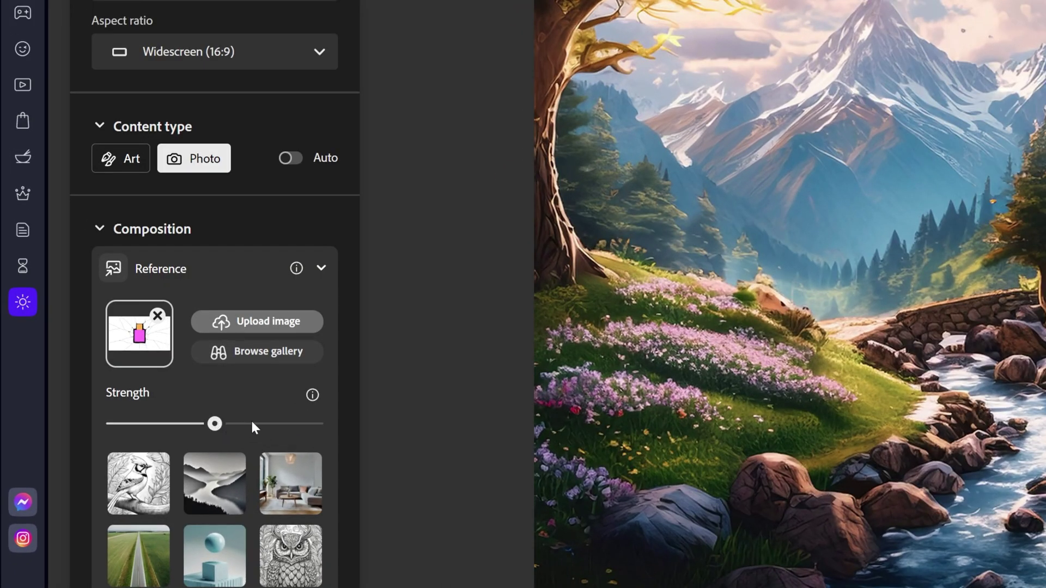
# - Apply the Hyper realistic effect and set the lighting to Studio light
pyautogui.scroll(-10, 329, 417)
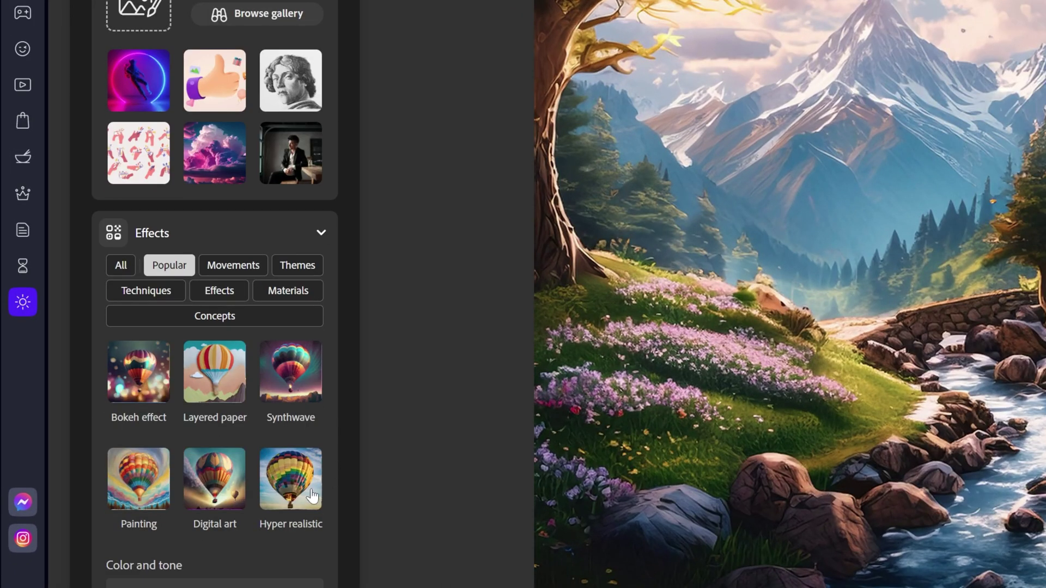
pyautogui.click(291, 499)
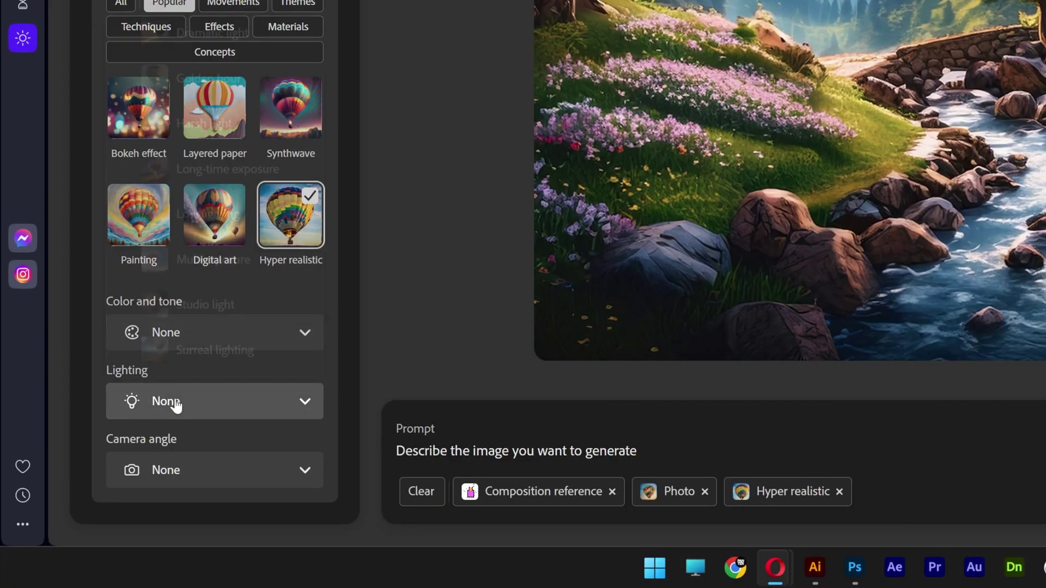
pyautogui.click(223, 312)
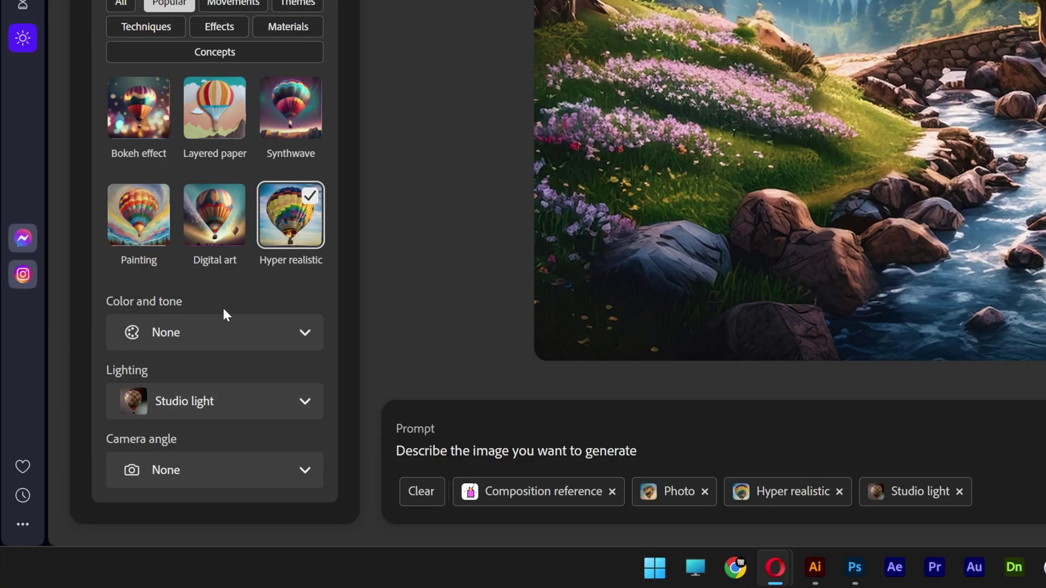
# - Enter the prompt "matte black perfume bottle in concrete, product photography"
pyautogui.click(630, 449)
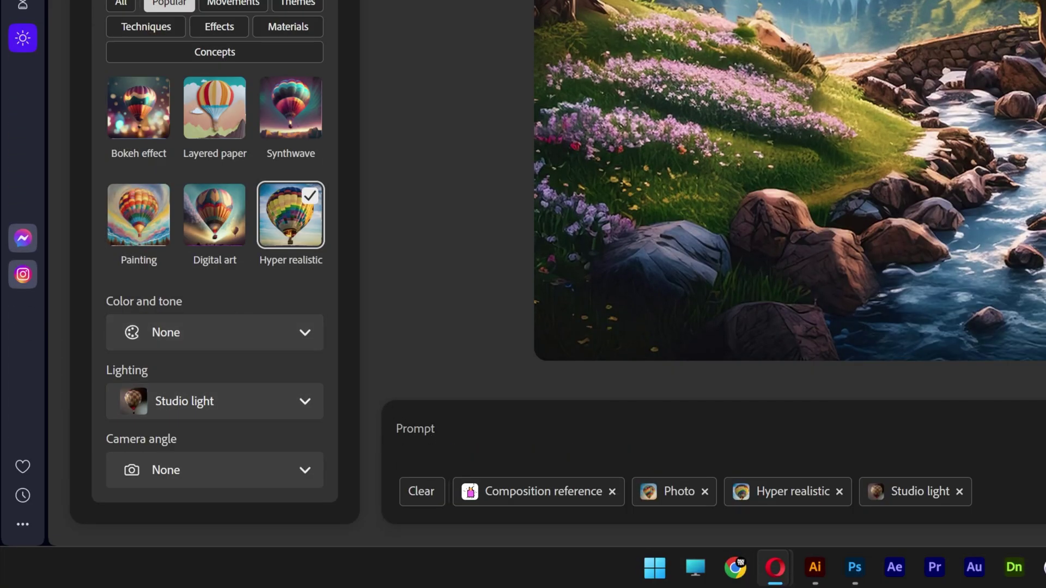
pyautogui.write('matte black perfume bottle in c')
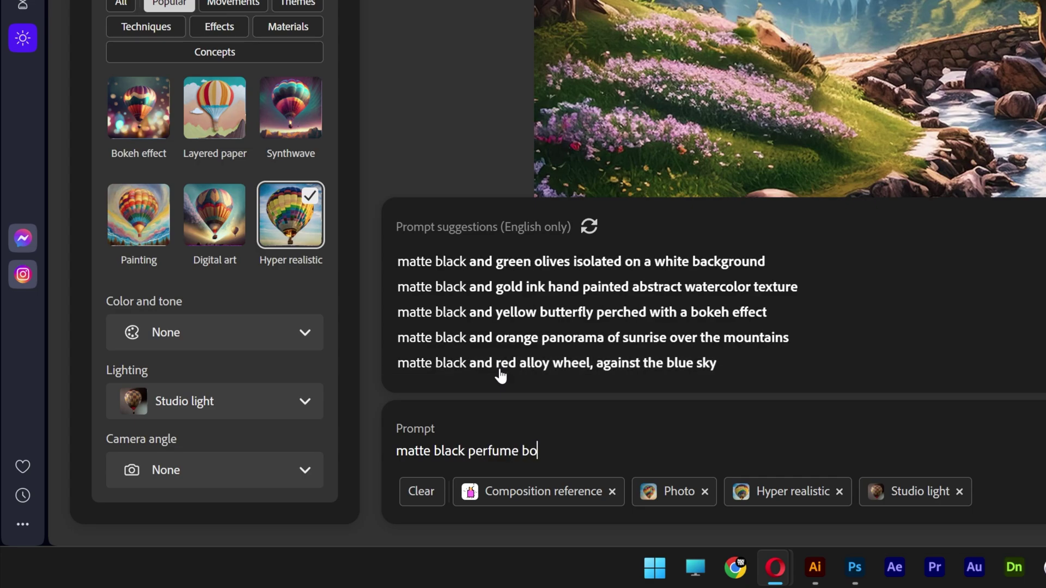
pyautogui.write('oncrete, product photography')
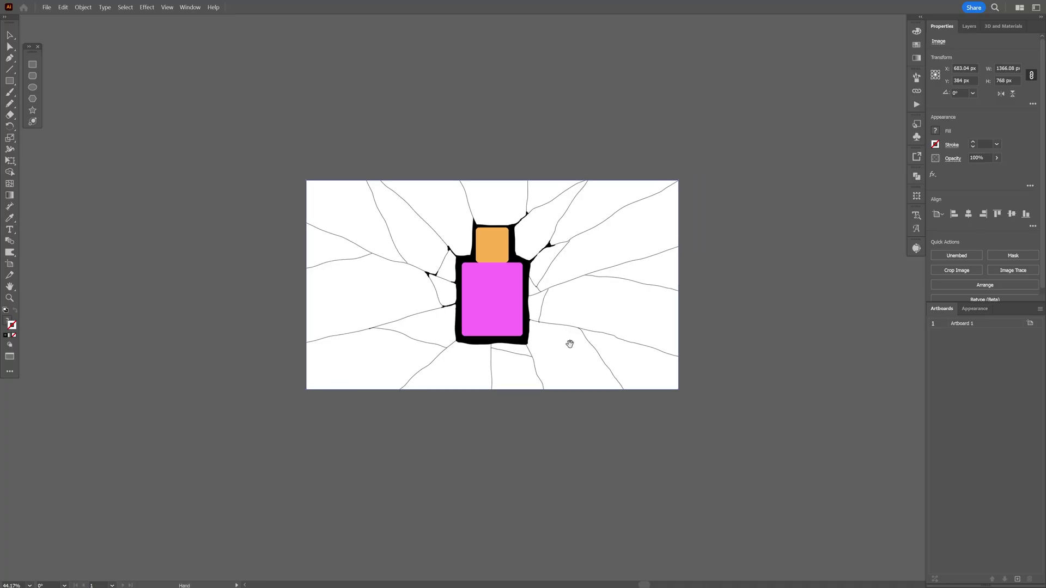
# - Switch to the bottle sketch in Illustrator and fill the magenta bottle body with cyan
pyautogui.scroll(5, 567, 344)
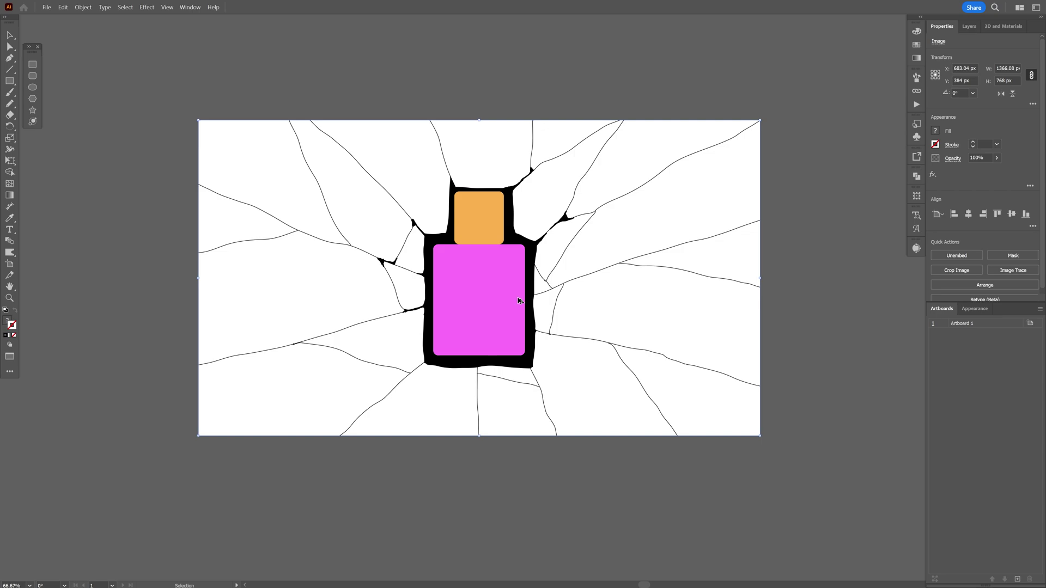
pyautogui.hotkey('ctrl', '1')
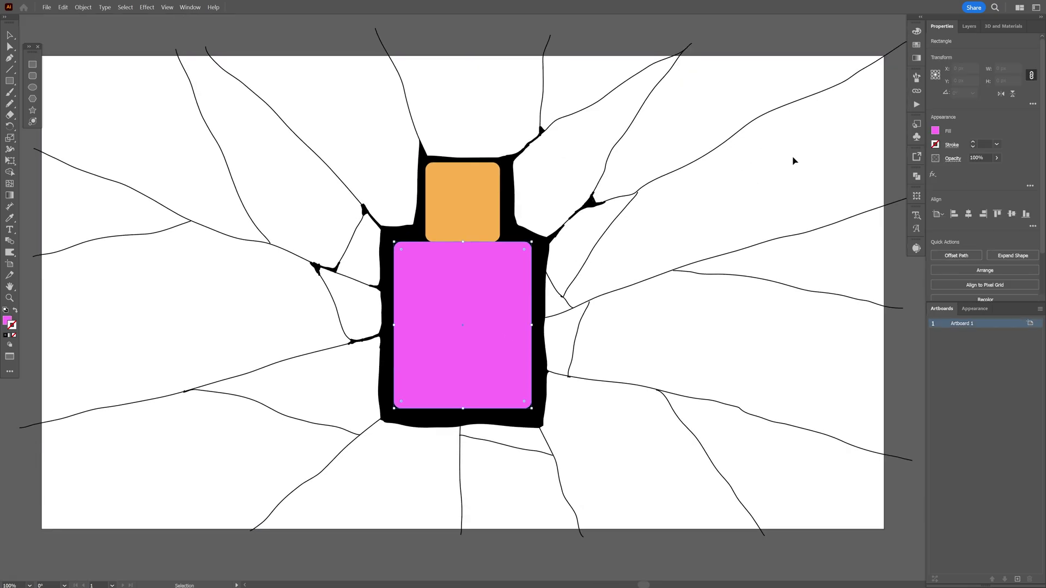
pyautogui.click(916, 44)
pyautogui.click(844, 57)
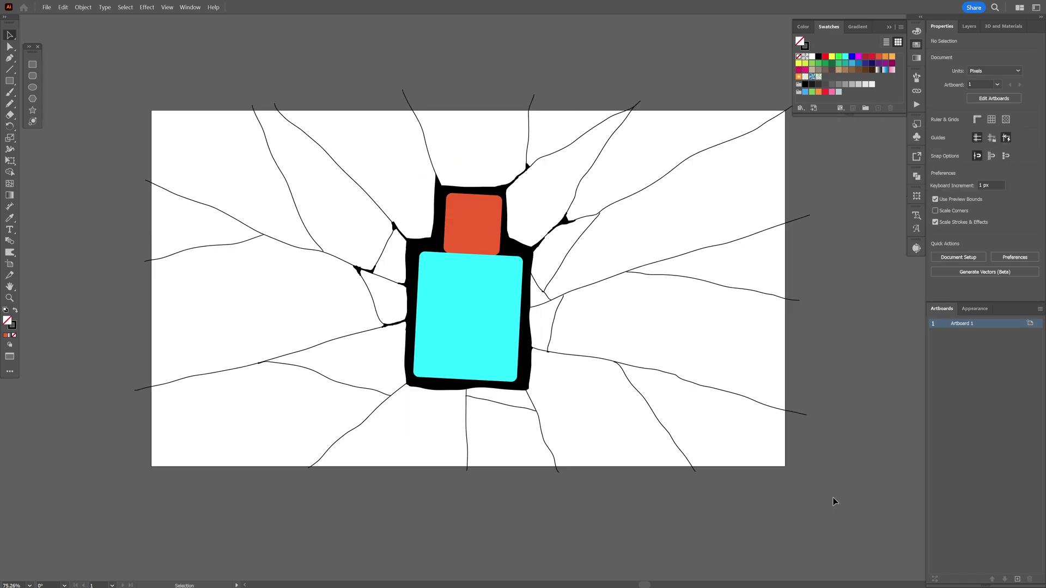
# - Give the crack lines around the bottle a black stroke with a new stroke weight, and deselect them
pyautogui.moveTo(602, 86); pyautogui.dragTo(589, 72)
pyautogui.click(996, 143)
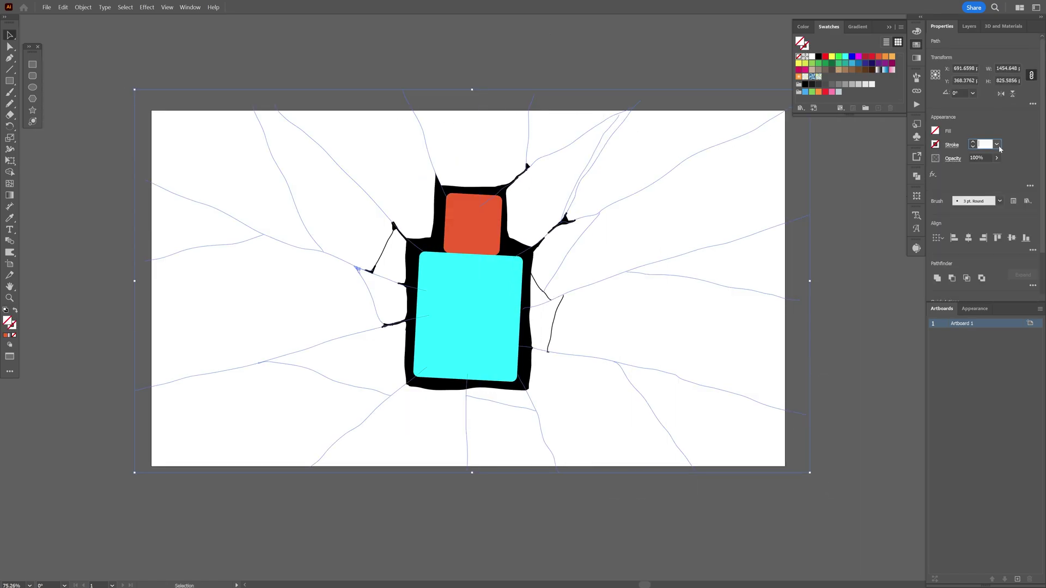
pyautogui.click(1005, 209)
pyautogui.click(818, 57)
pyautogui.hotkey('ctrl', 'shift', 'a')
pyautogui.click(891, 27)
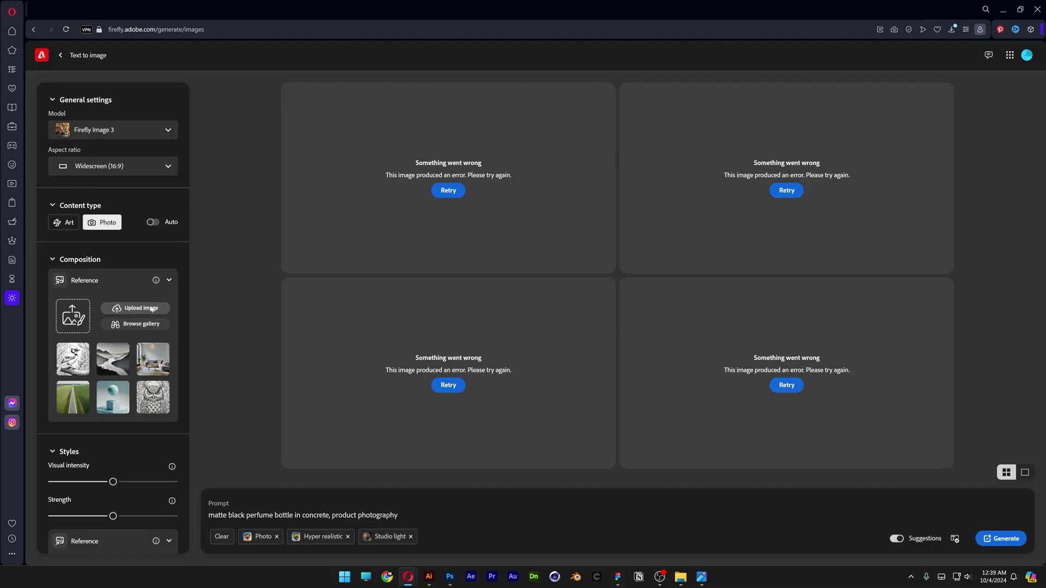
# - Back in Firefly, upload Sketch04-01 as the composition reference and generate the images again
pyautogui.click(151, 309)
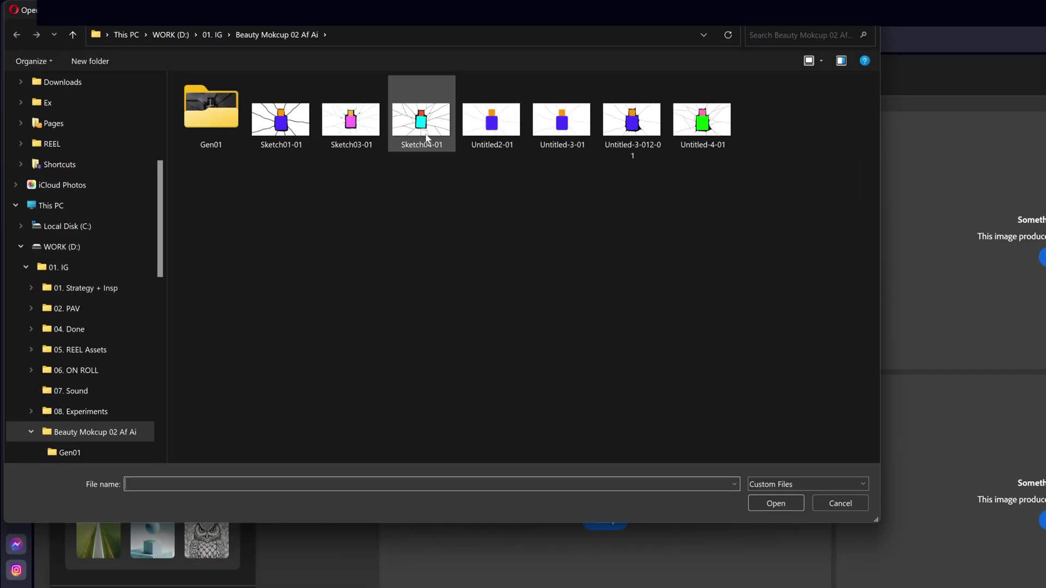
pyautogui.click(421, 120)
pyautogui.click(778, 504)
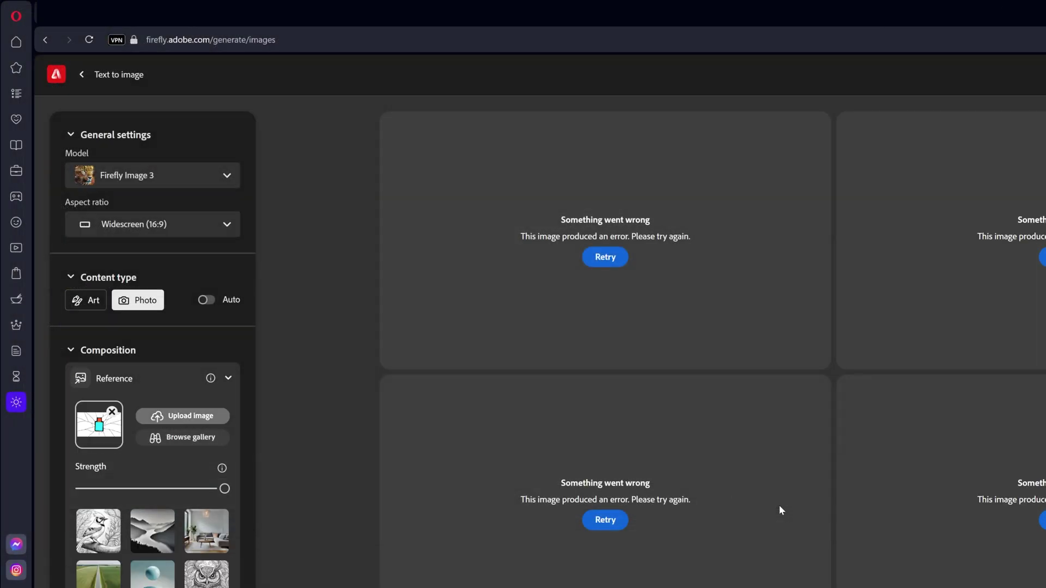
pyautogui.press('Return')
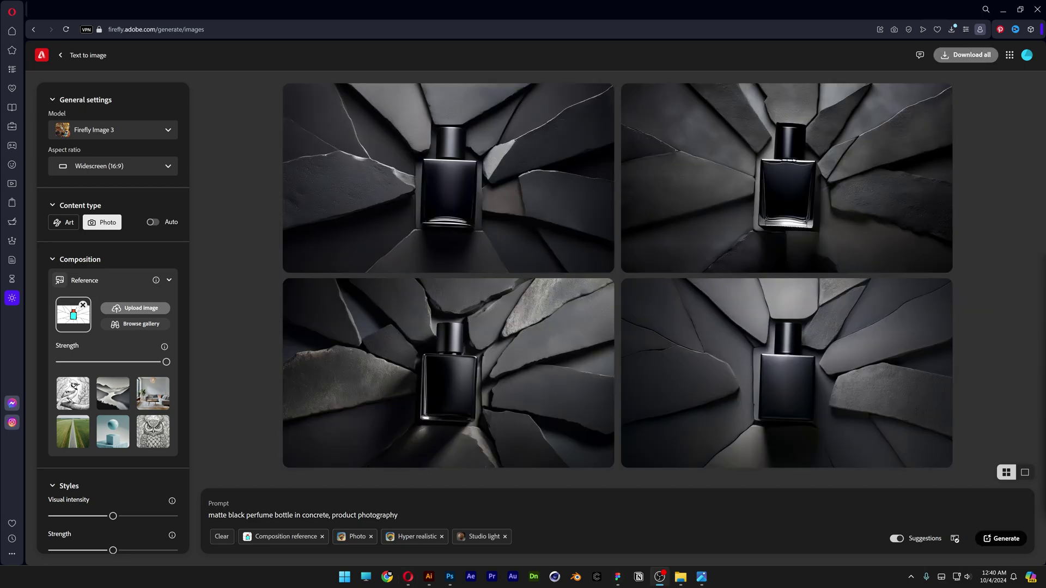
# - Examine the generated perfume bottle images one after another at full size
pyautogui.click(478, 233)
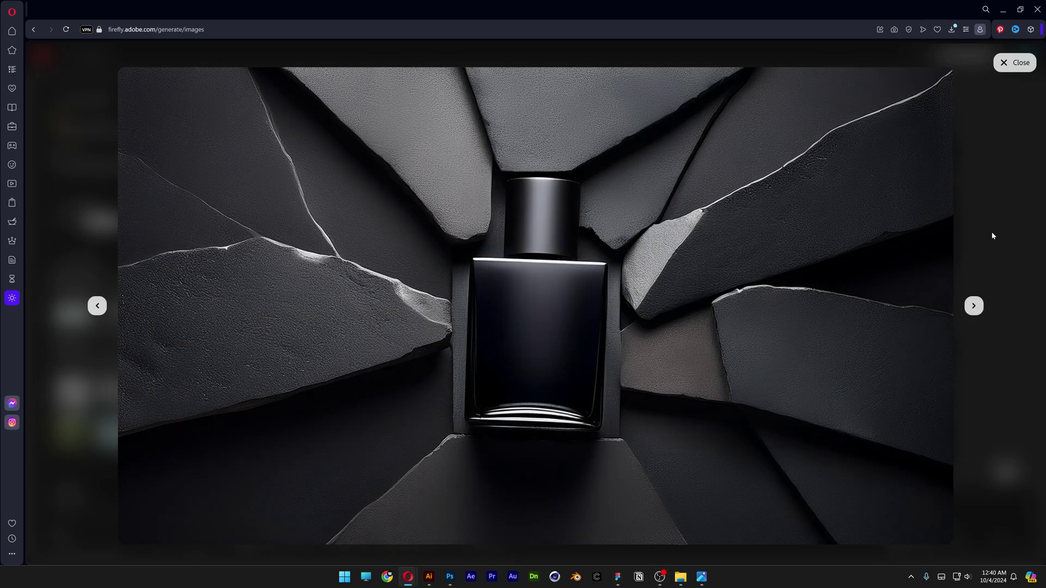
pyautogui.press('Right')
pyautogui.press('Right')
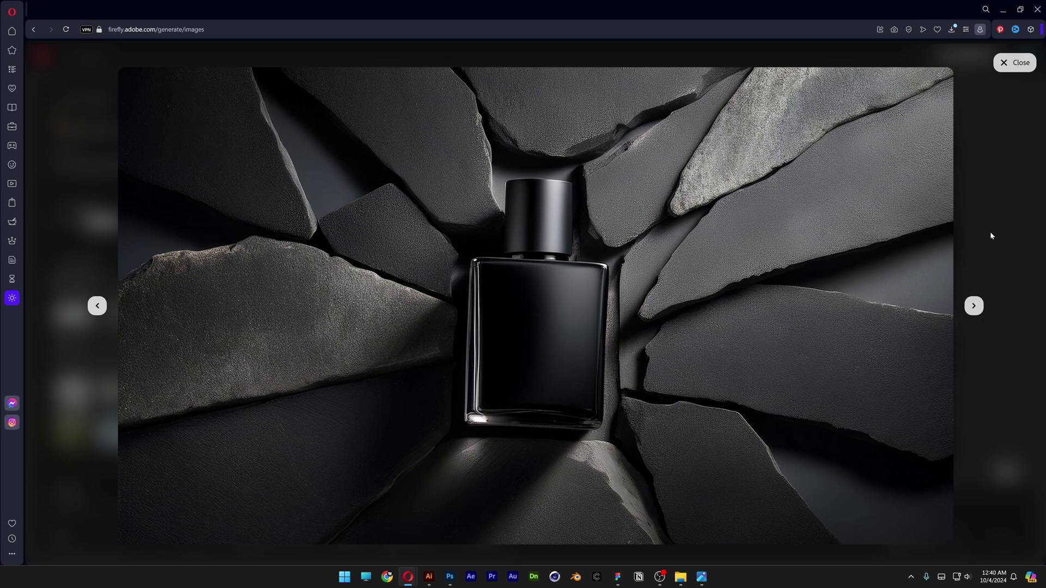
pyautogui.press('Right')
pyautogui.press('Escape')
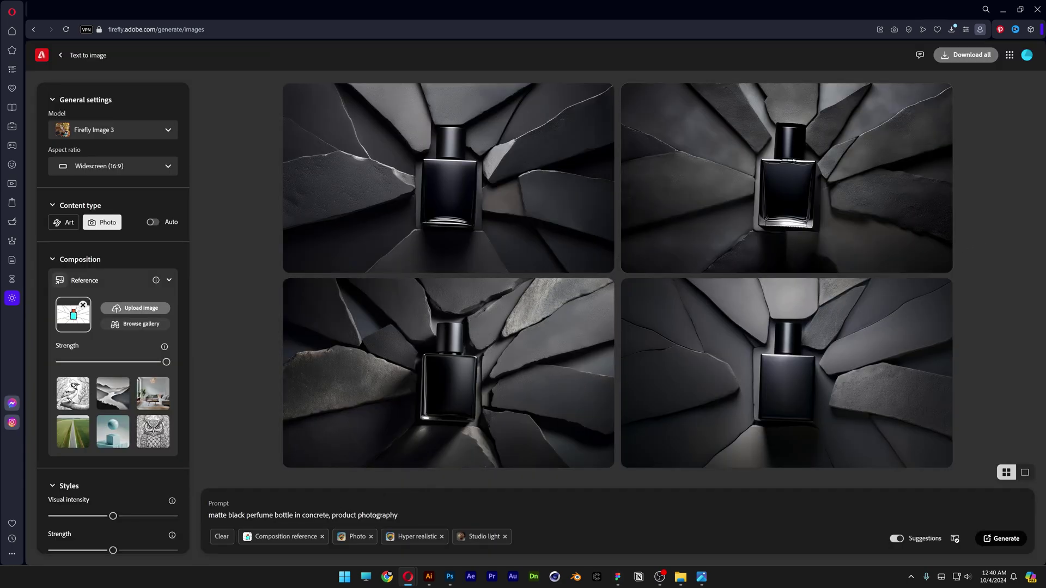
# - Insert the word "hole" after "concrete" in the prompt and generate a new set of images
pyautogui.click(329, 515)
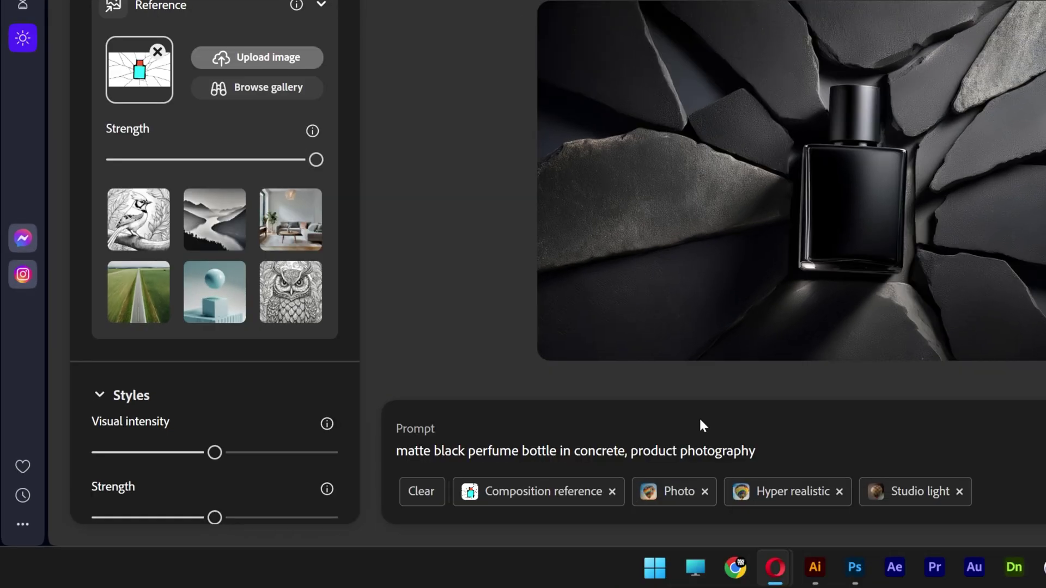
pyautogui.write('hole')
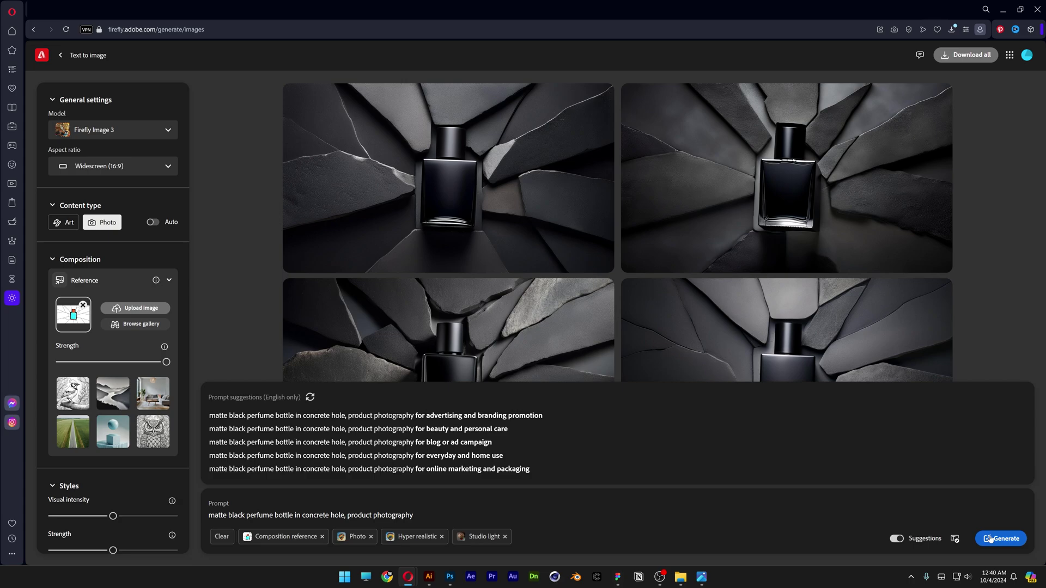
pyautogui.click(994, 541)
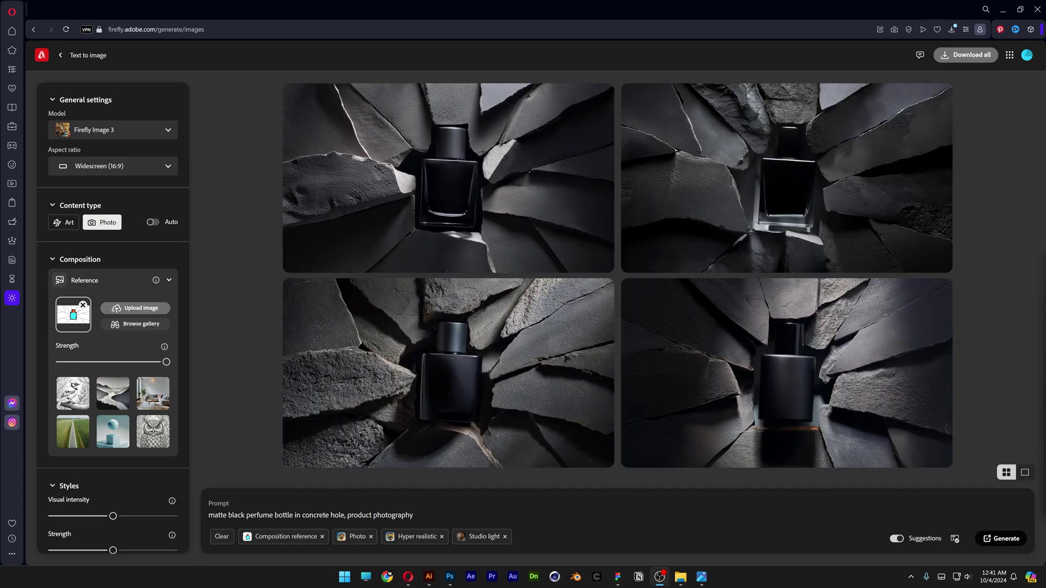
# - Check the new concrete hole images at full size for bottle shape and surrounding cracks
pyautogui.moveTo(801, 380)
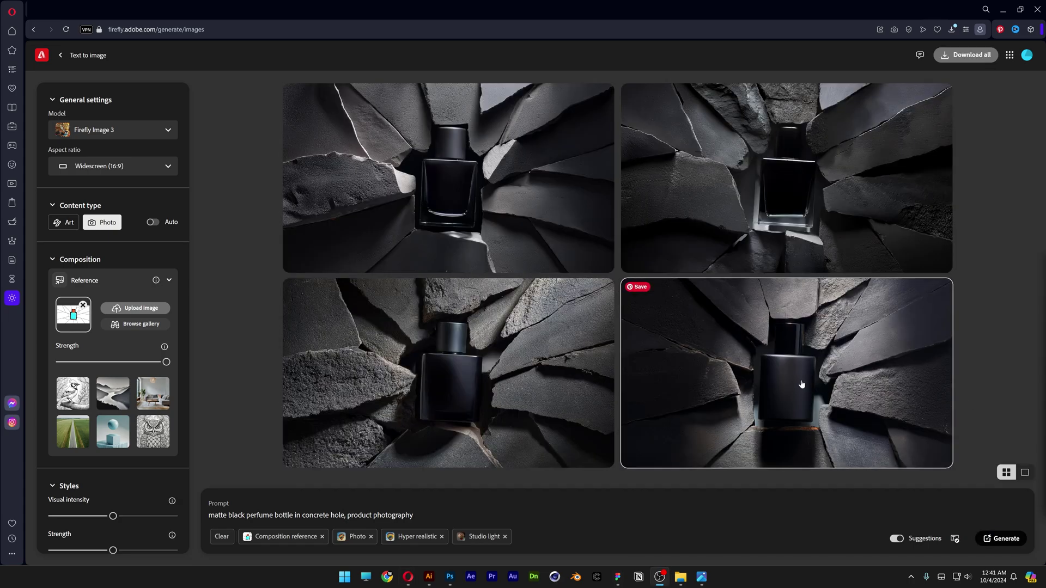
pyautogui.click(486, 345)
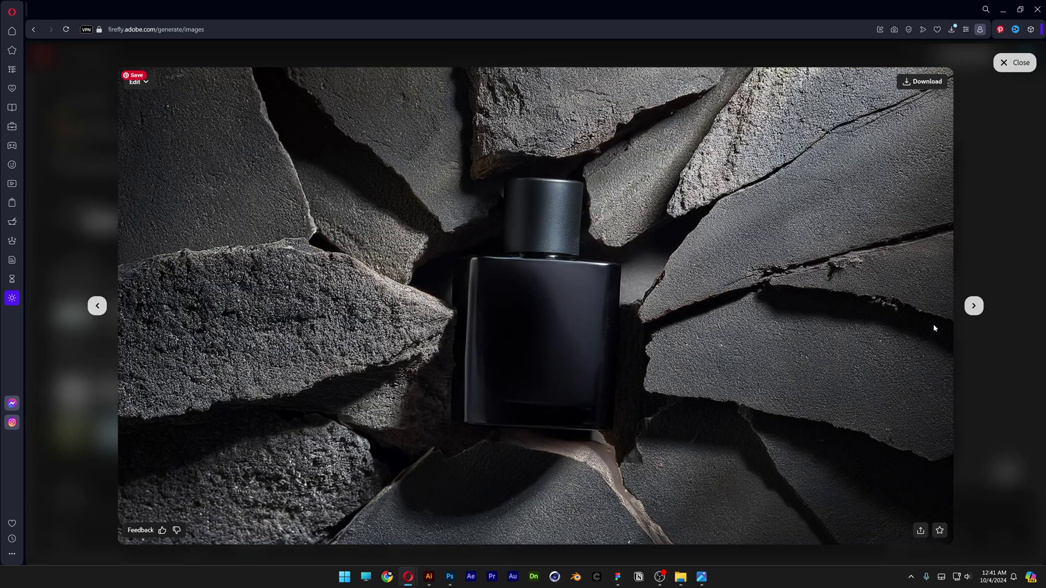
pyautogui.click(973, 307)
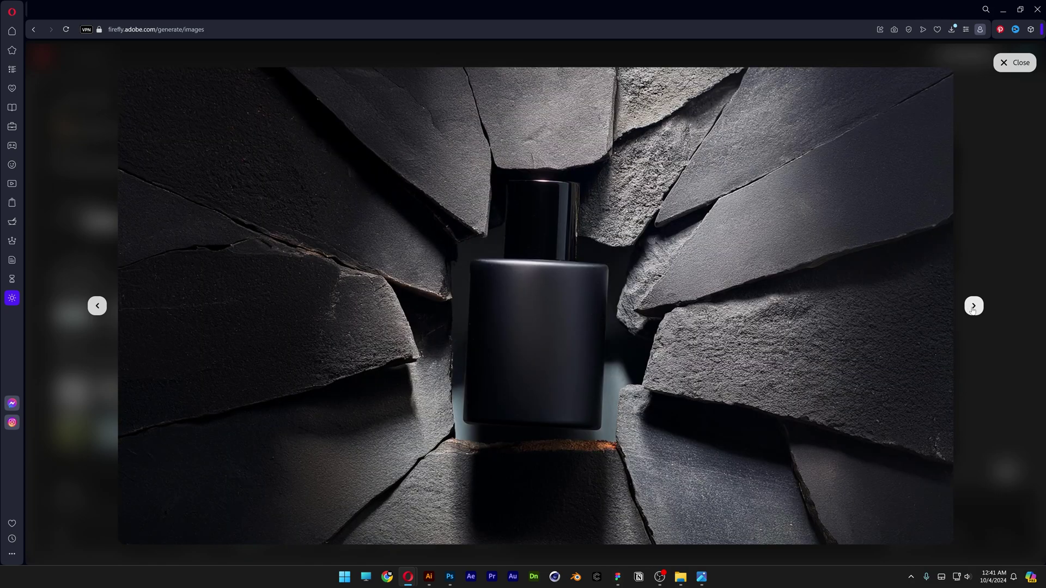
pyautogui.click(973, 308)
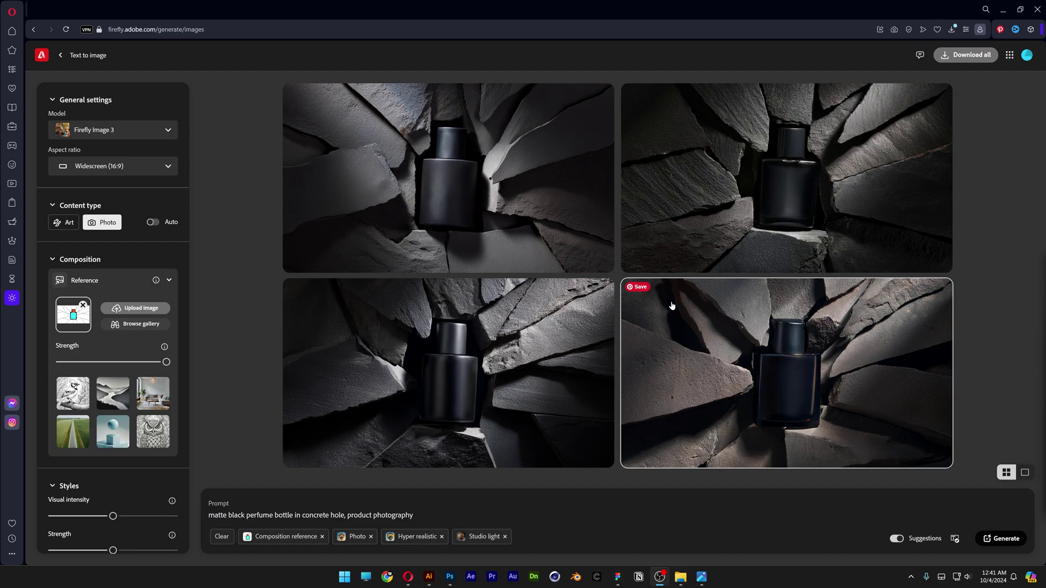
# - Download the first image of the dark concrete hole set and browse the remaining ones at full size
pyautogui.click(467, 194)
pyautogui.click(927, 83)
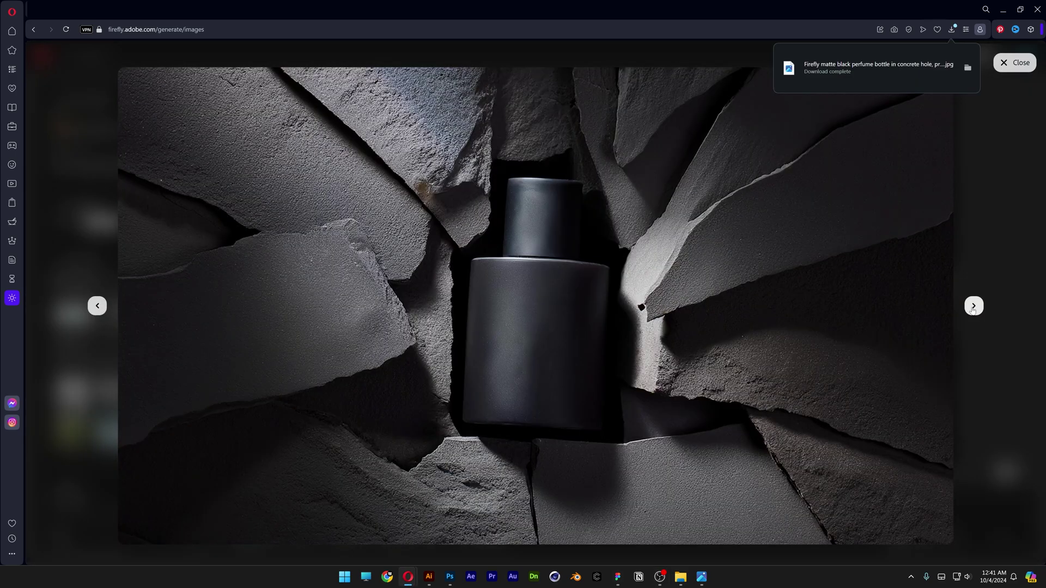
pyautogui.click(974, 306)
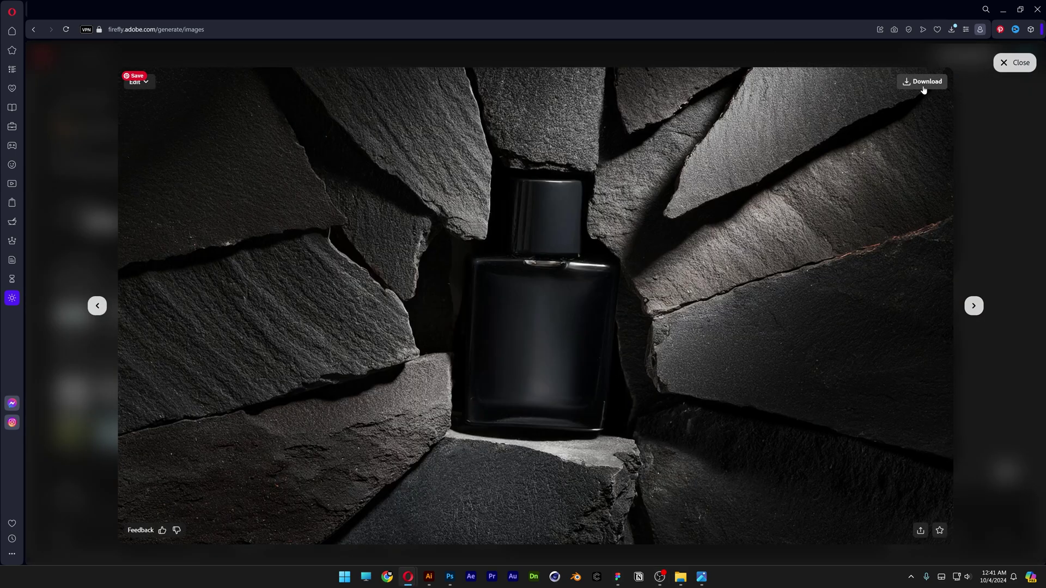
pyautogui.click(980, 312)
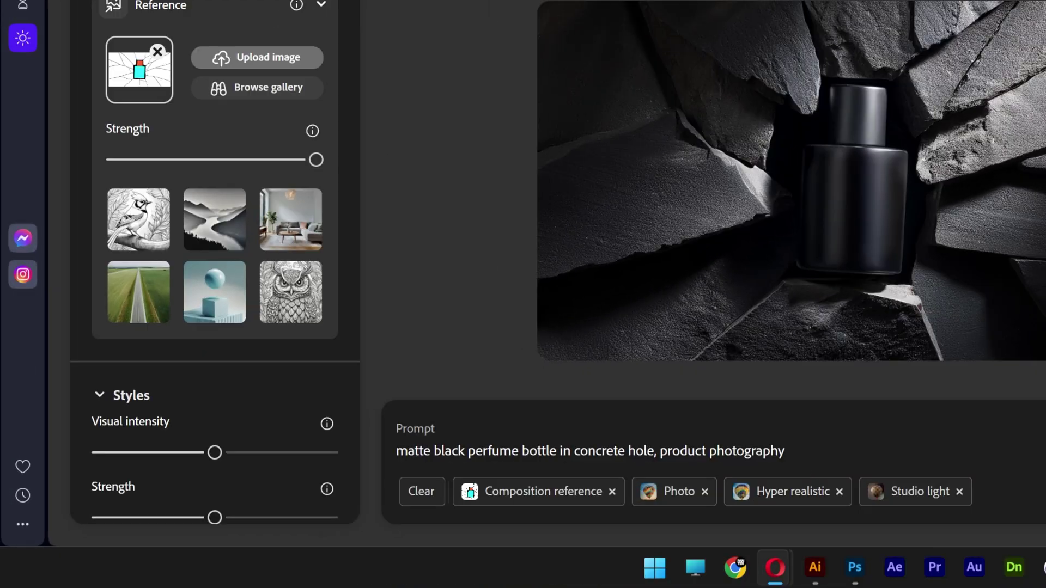
# - Append ", isolated on white" to the prompt for a lighter set of images
pyautogui.write(', isolated on w')
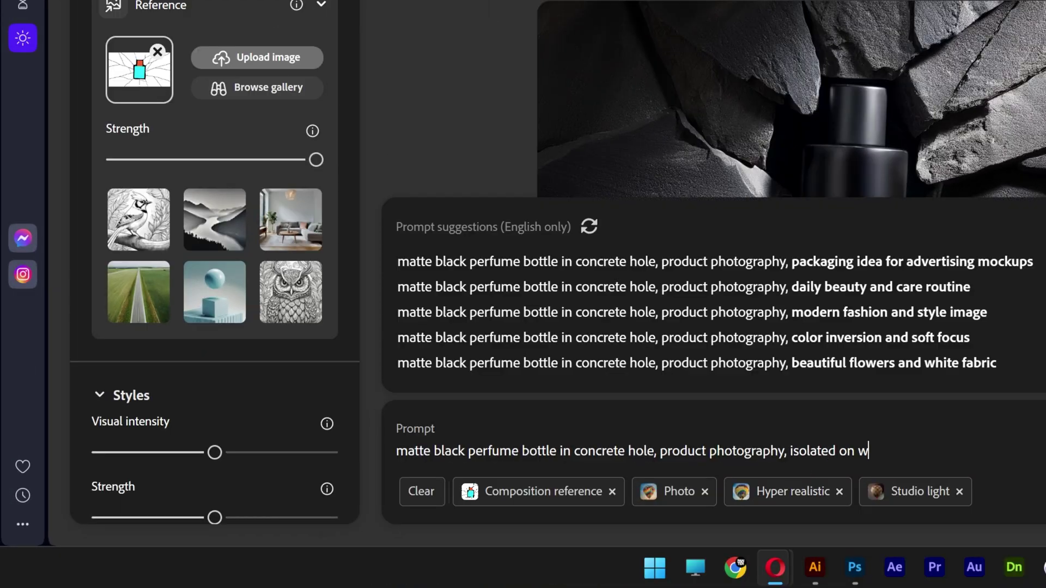
pyautogui.write('hite')
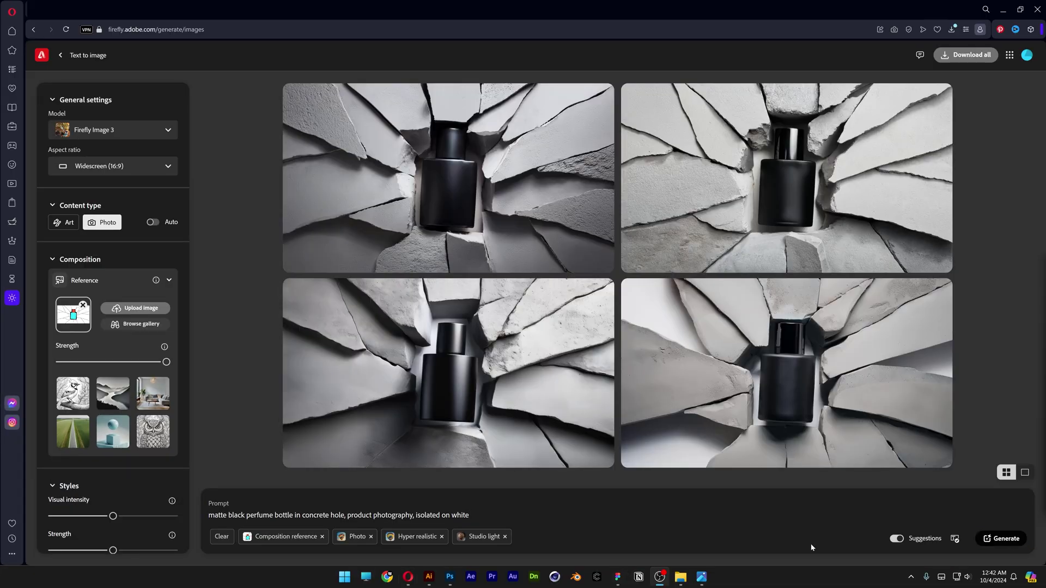
# - View the white concrete results at full size and download the second image of each generated set
pyautogui.click(543, 199)
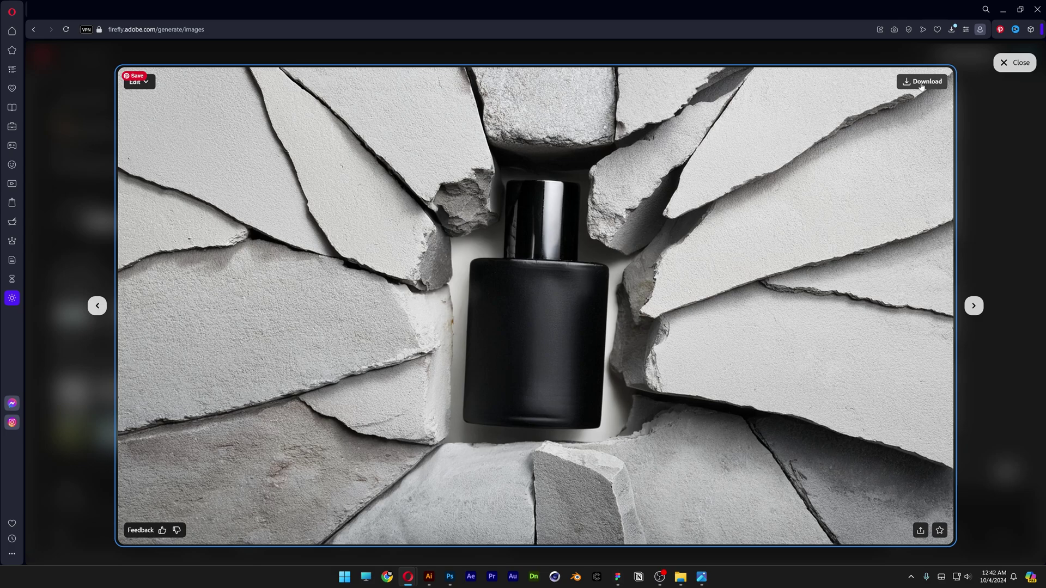
pyautogui.click(921, 81)
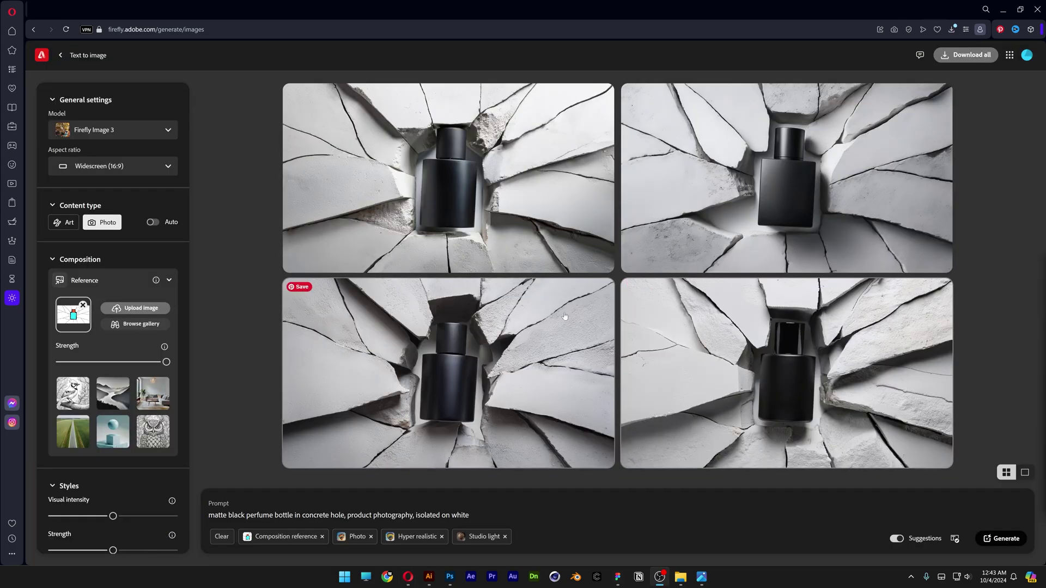
pyautogui.click(523, 229)
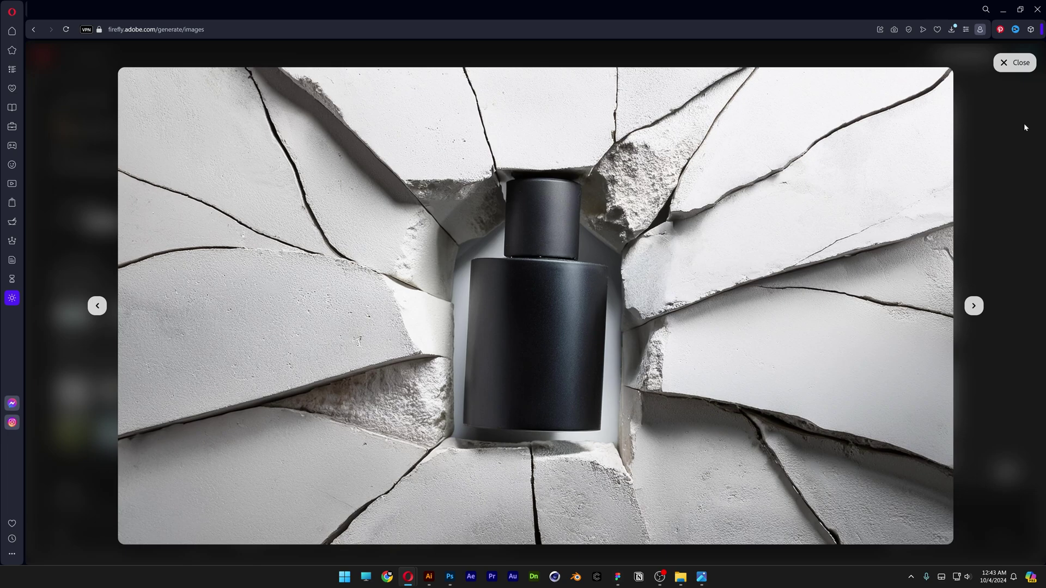
pyautogui.press('Right')
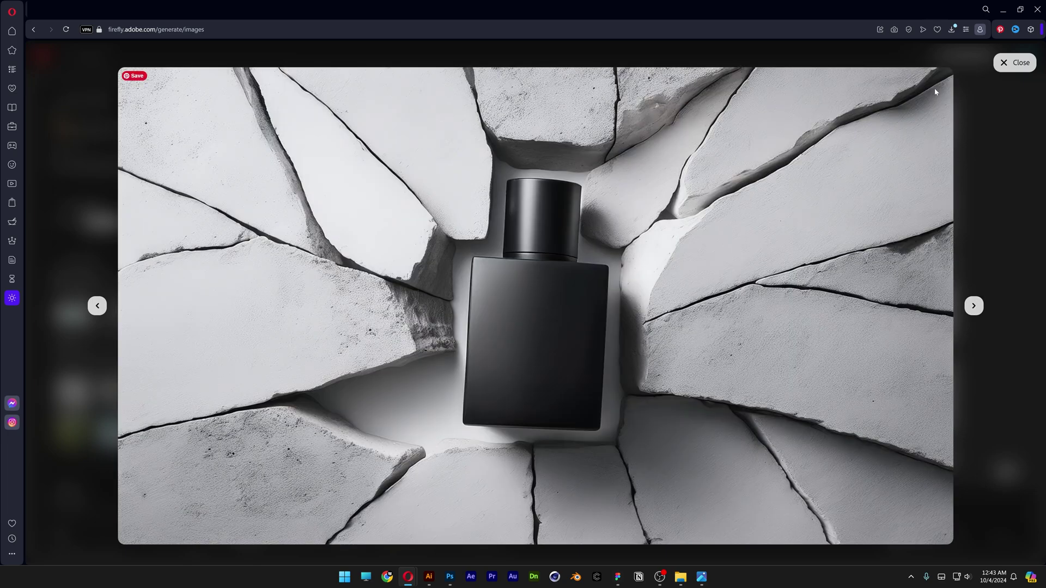
pyautogui.click(920, 83)
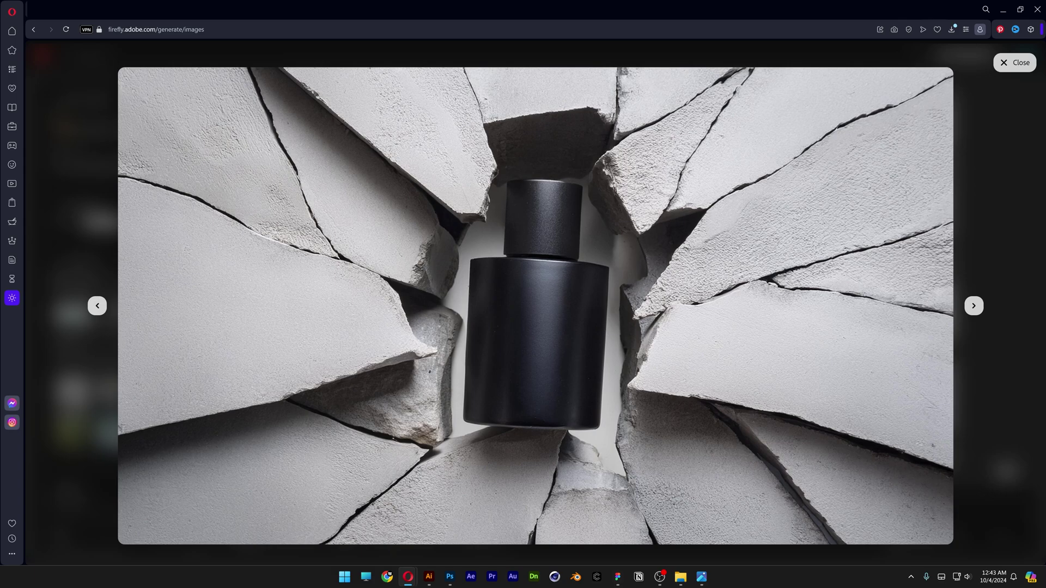